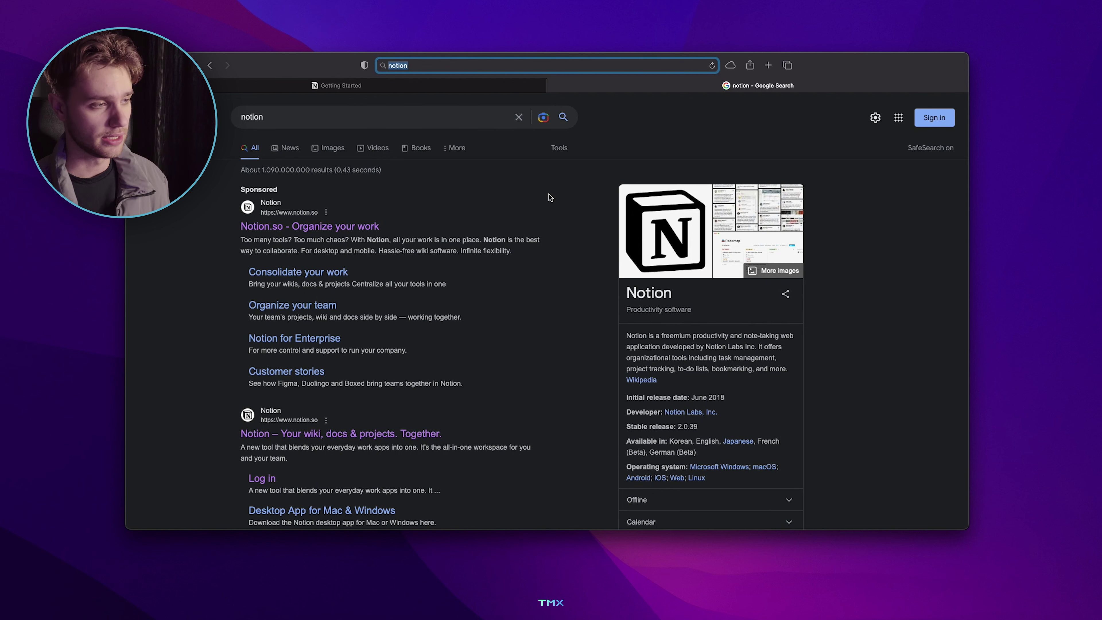
- Open the Notion website from the search results and look over its homepage
left_click(354, 225)
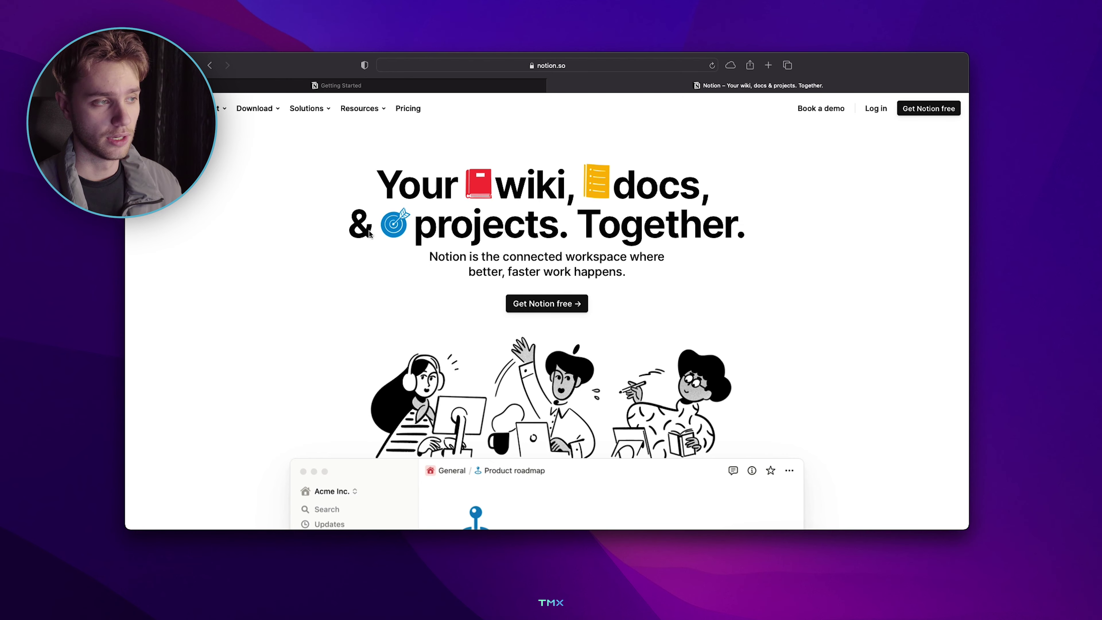
scroll(381, 251, "down", 15)
scroll(362, 251, "up", 15)
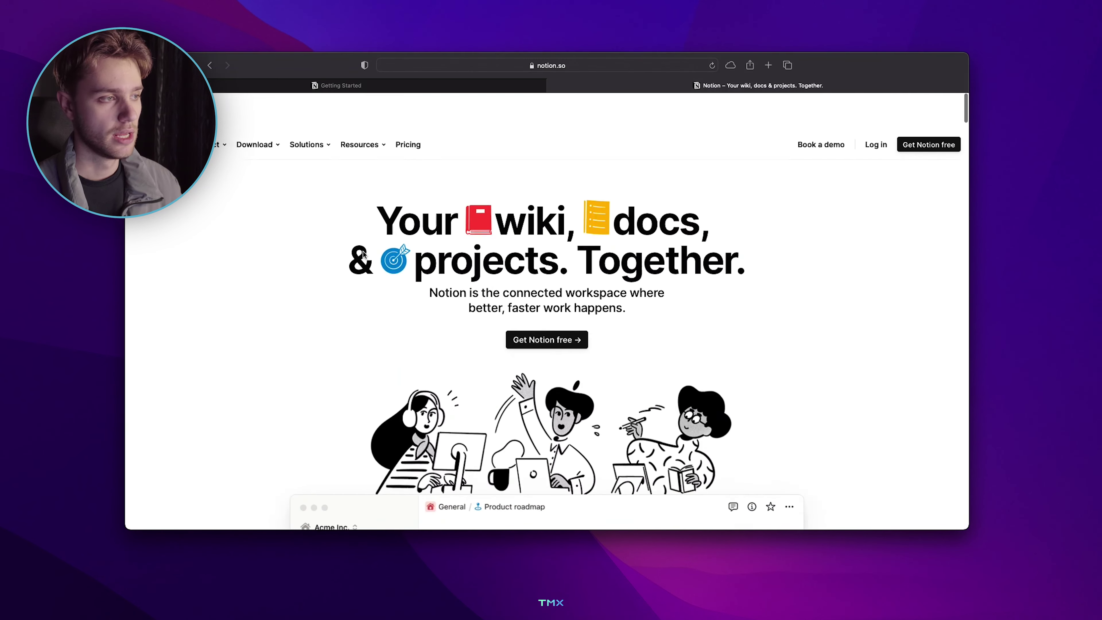
mouse_move(224, 109)
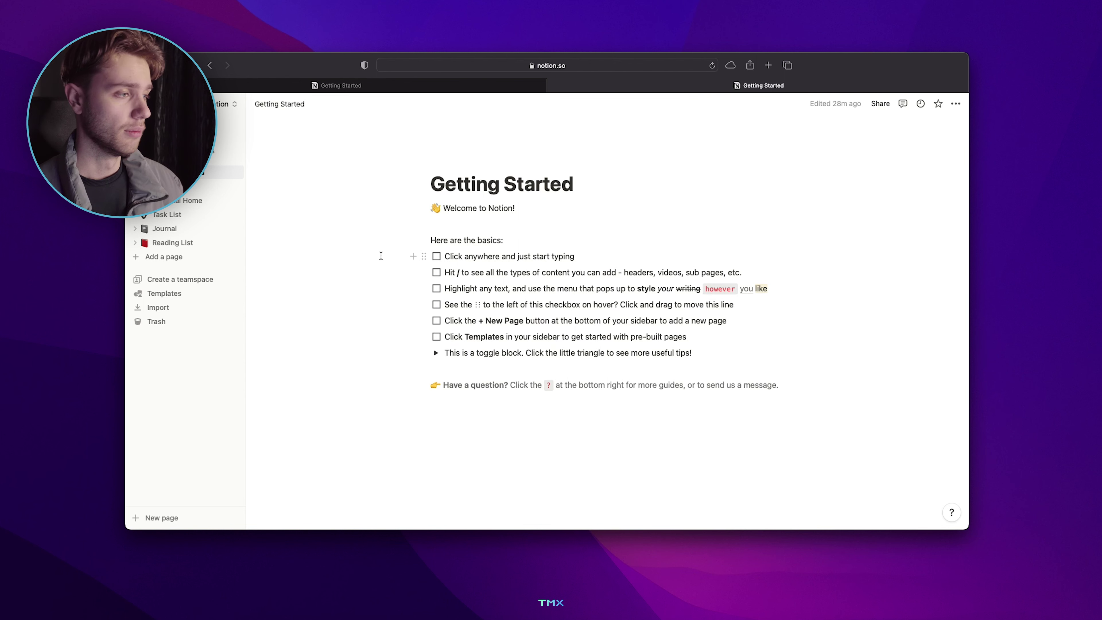
- Add a new page titled "TRADING JOURNAL" and open the emoji choices for its page icon
left_click(169, 256)
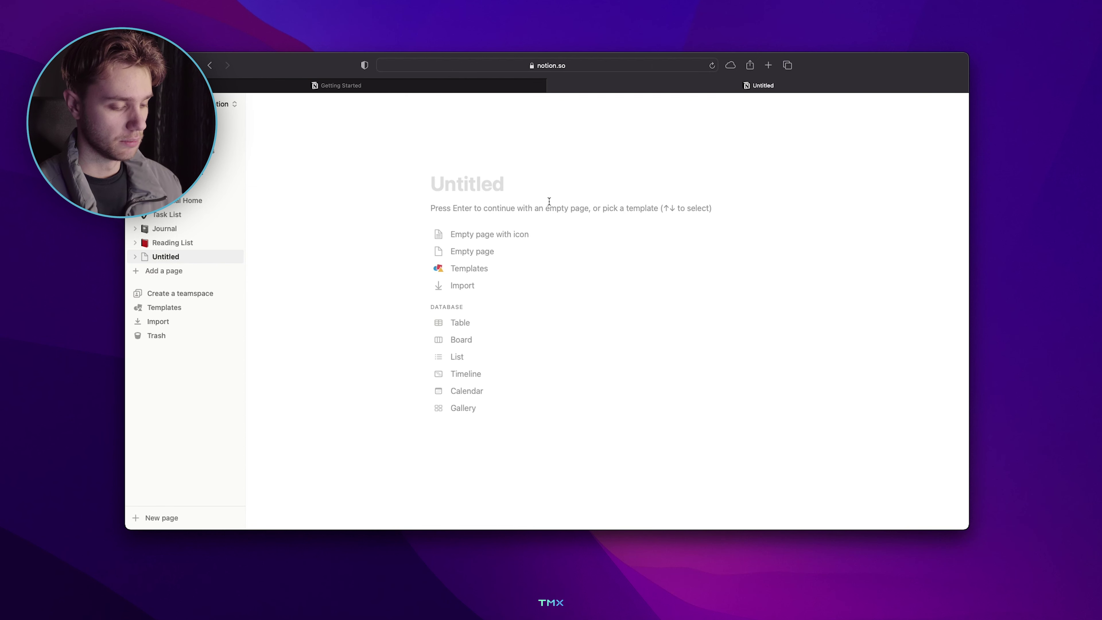
type("TRADING JOURNAL")
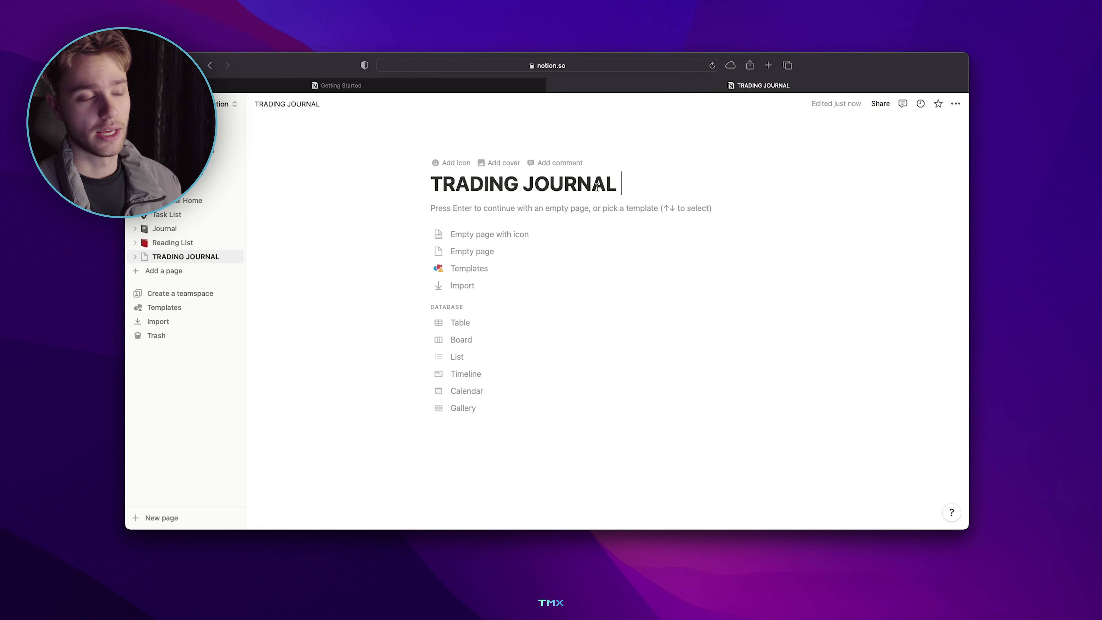
left_click(453, 163)
left_click(459, 191)
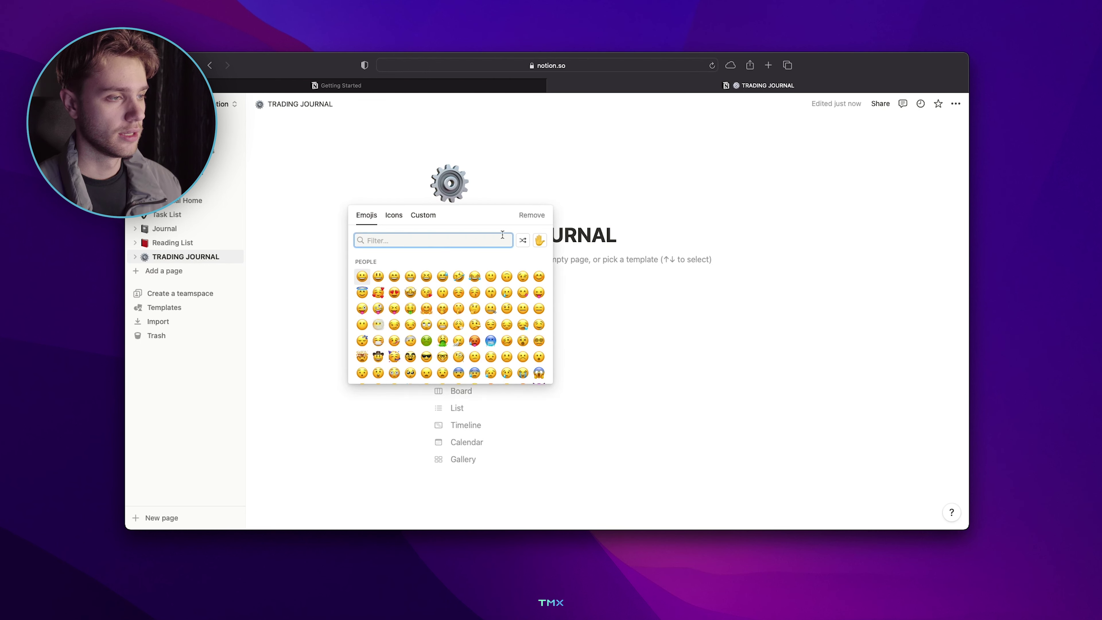
- Try filtering the page icon emojis by "invest" and by "finance"
type("invest")
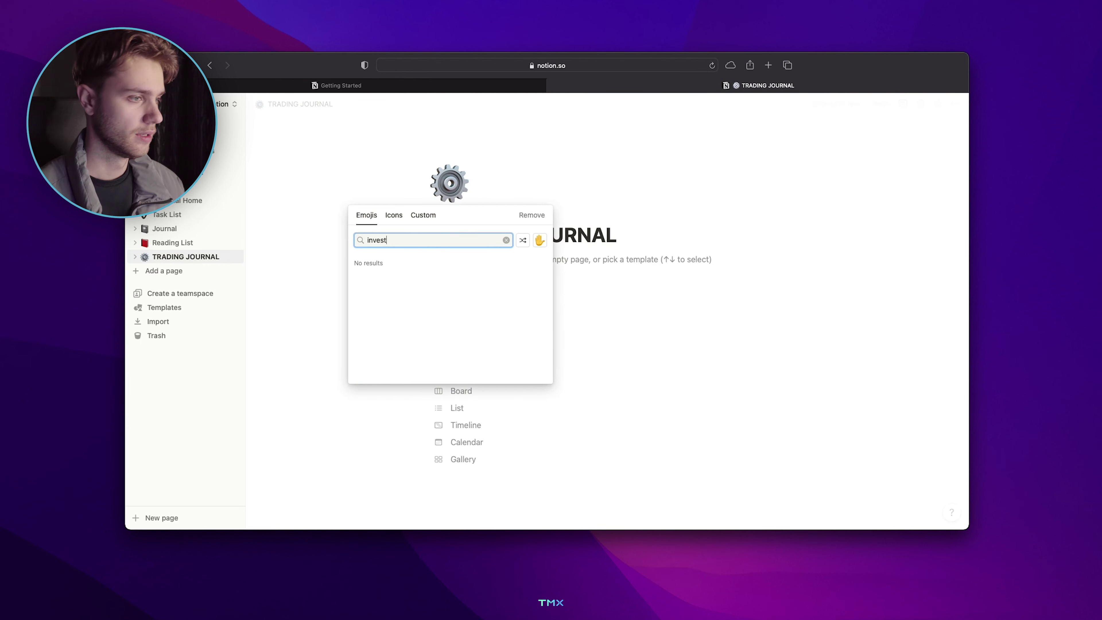
key("super+a")
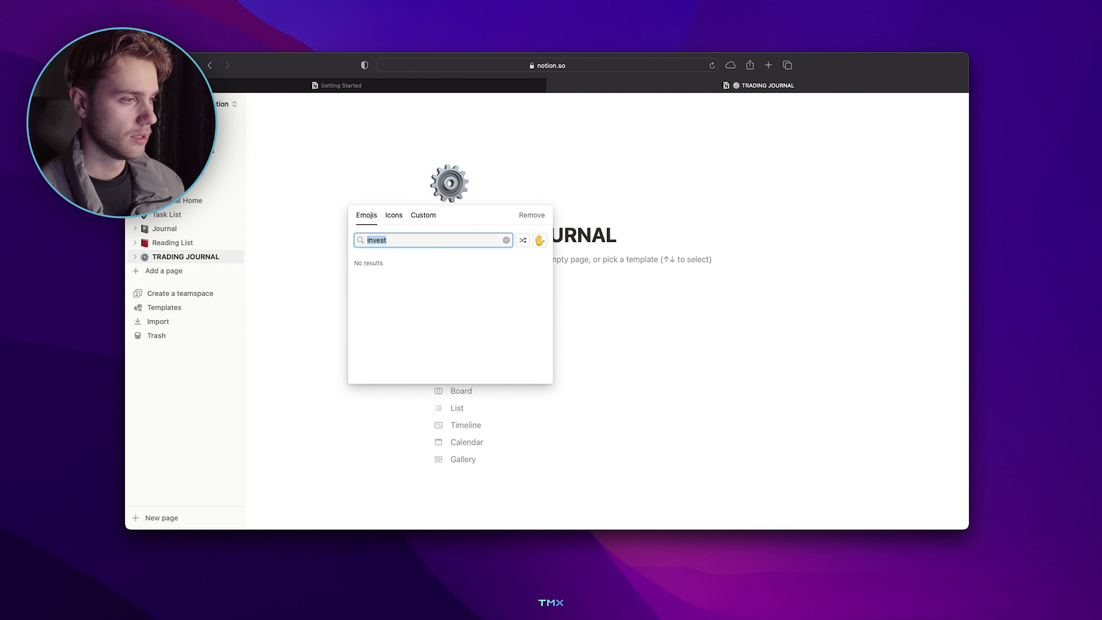
type("finance")
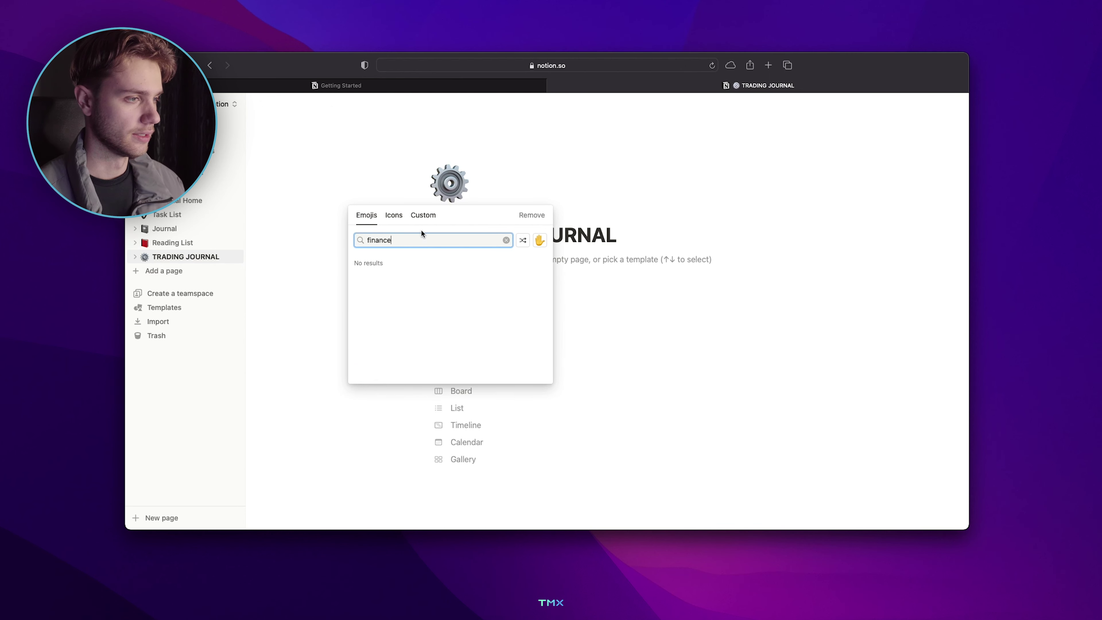
double_click(403, 243)
key("BackSpace")
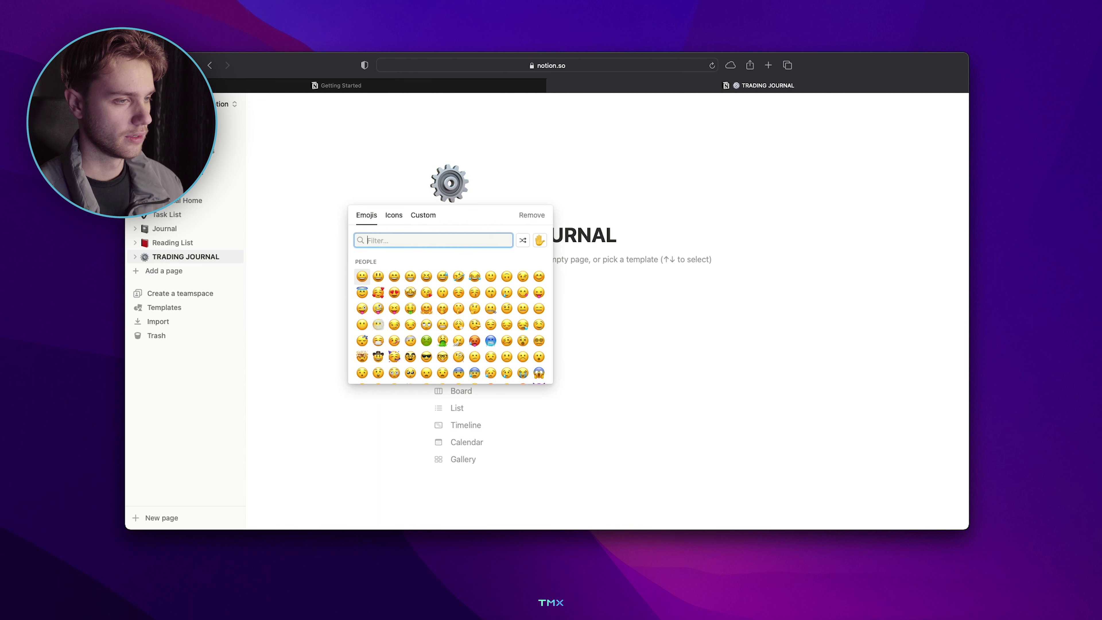
- Filter the emojis by "money" and set the rising red line chart as the page icon
type("money")
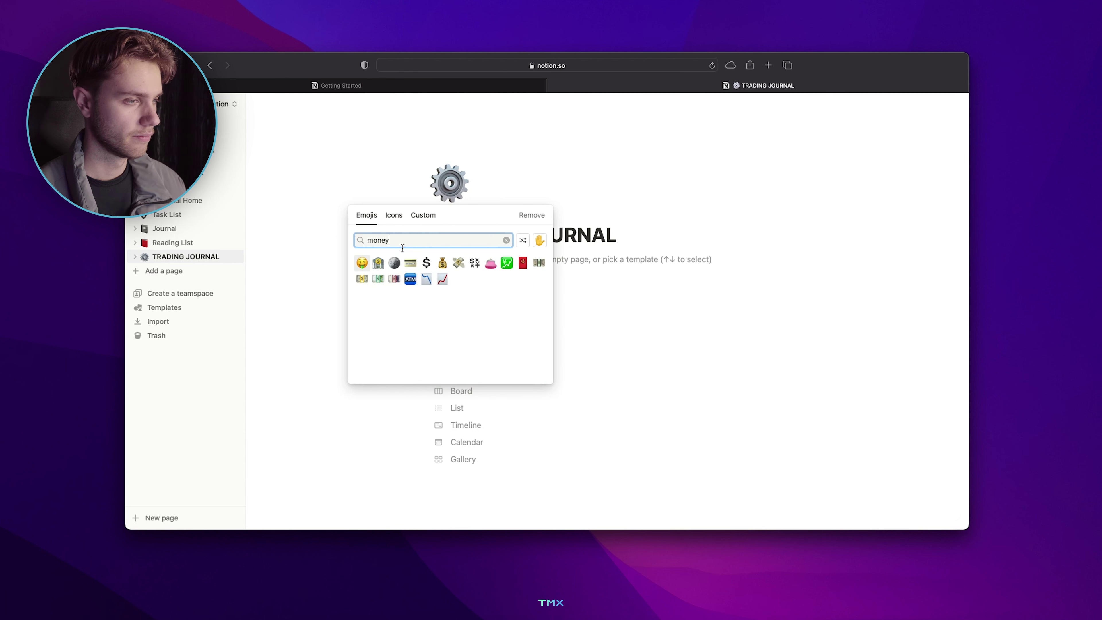
left_click(442, 283)
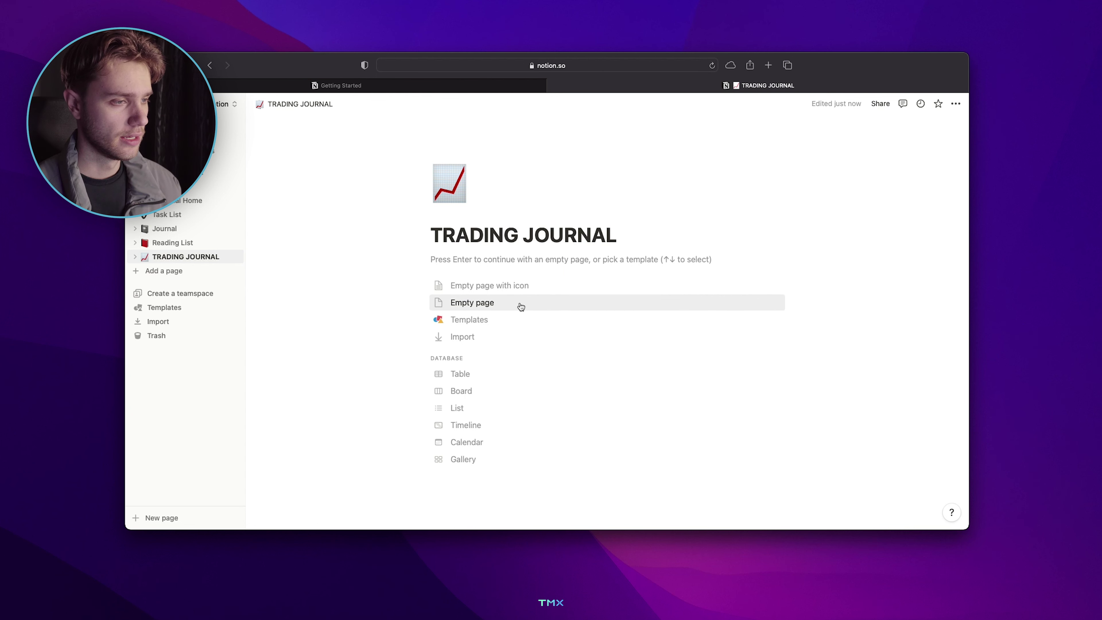
- Make TRADING JOURNAL an empty page and embed a sub-page titled "EURCHF #1" in it
left_click(506, 305)
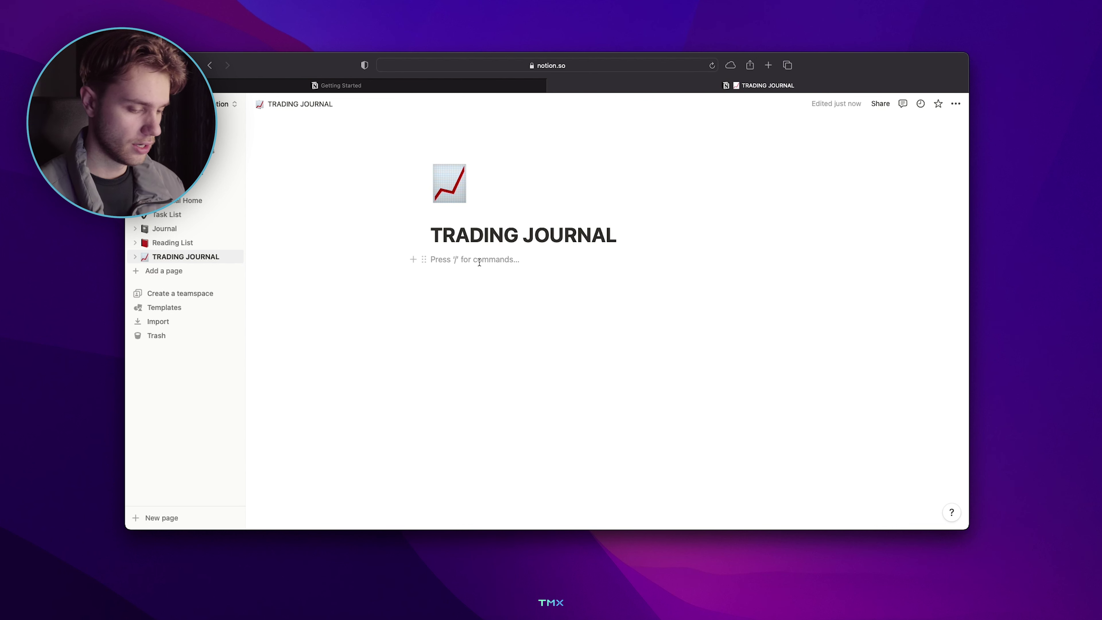
type("/page")
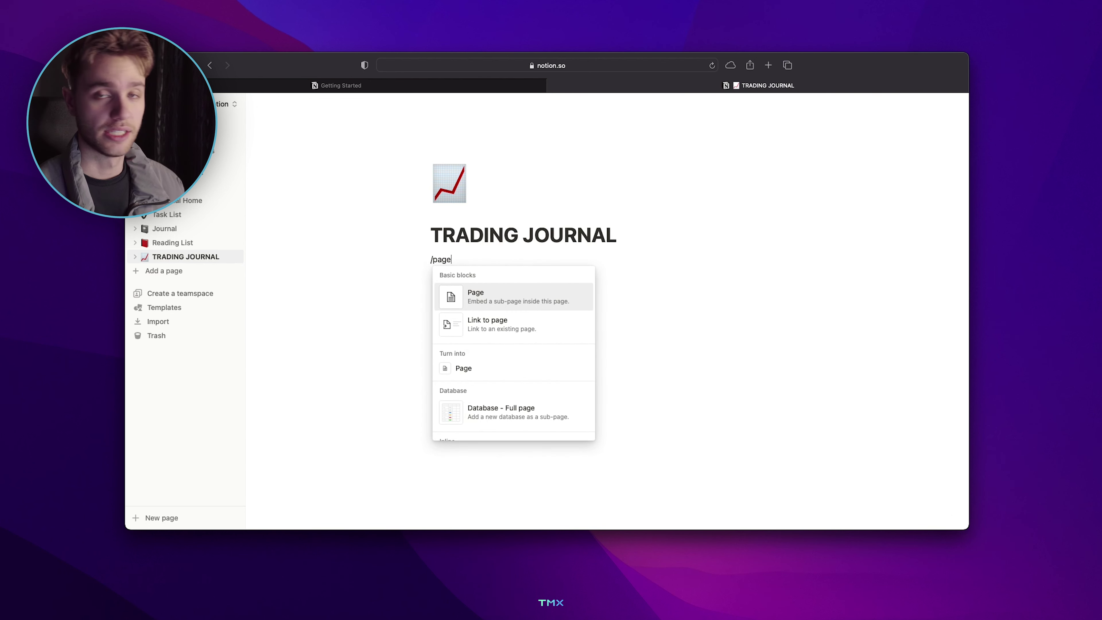
left_click(490, 294)
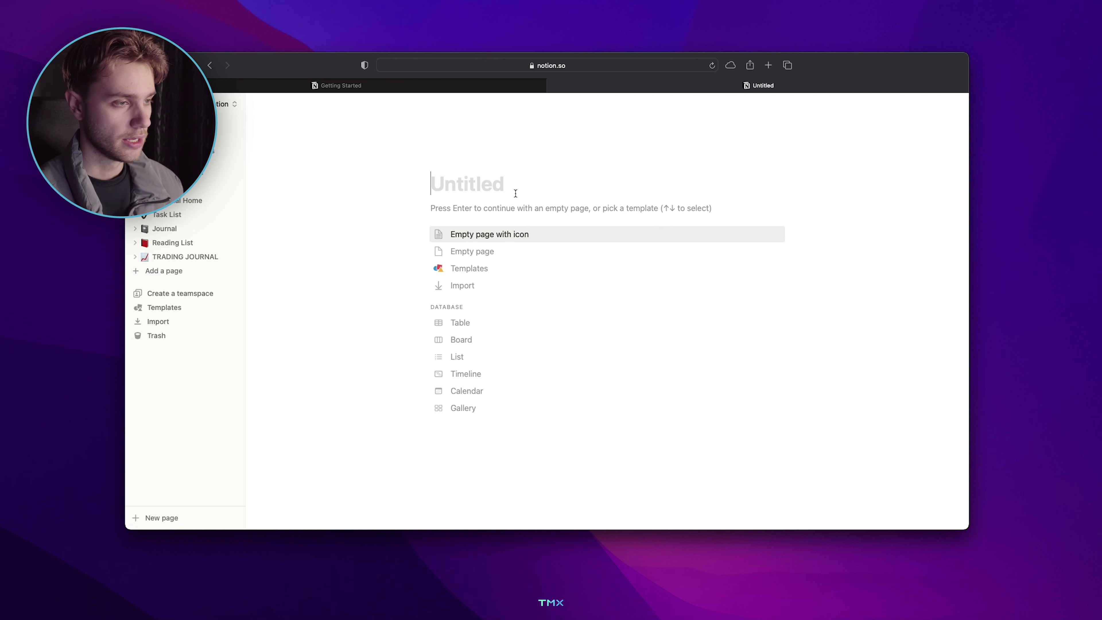
type("EURCHF")
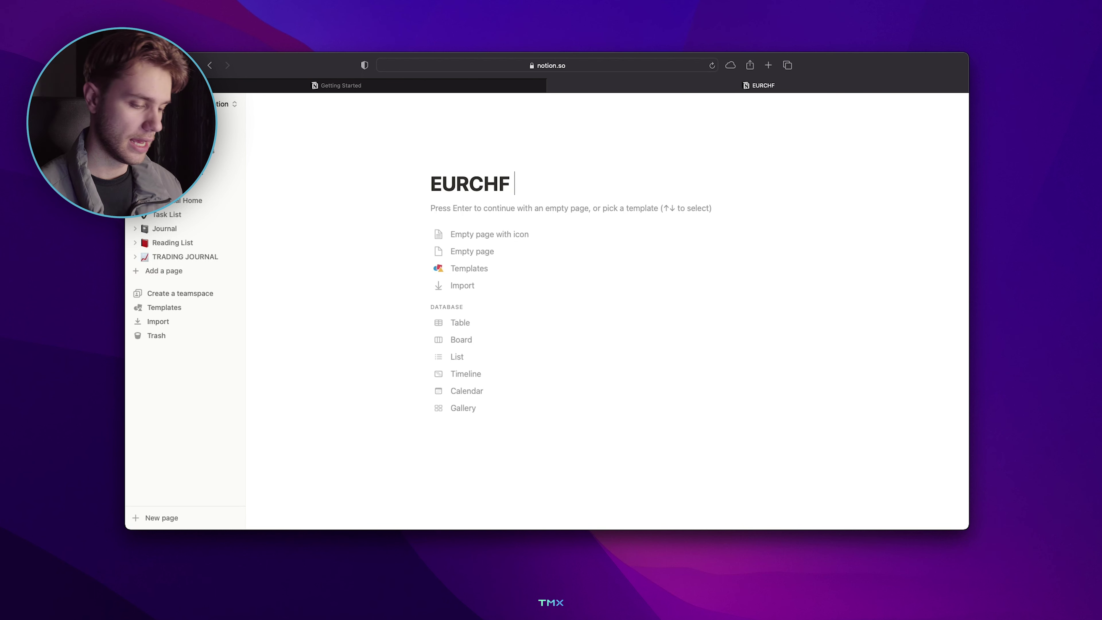
type(" #")
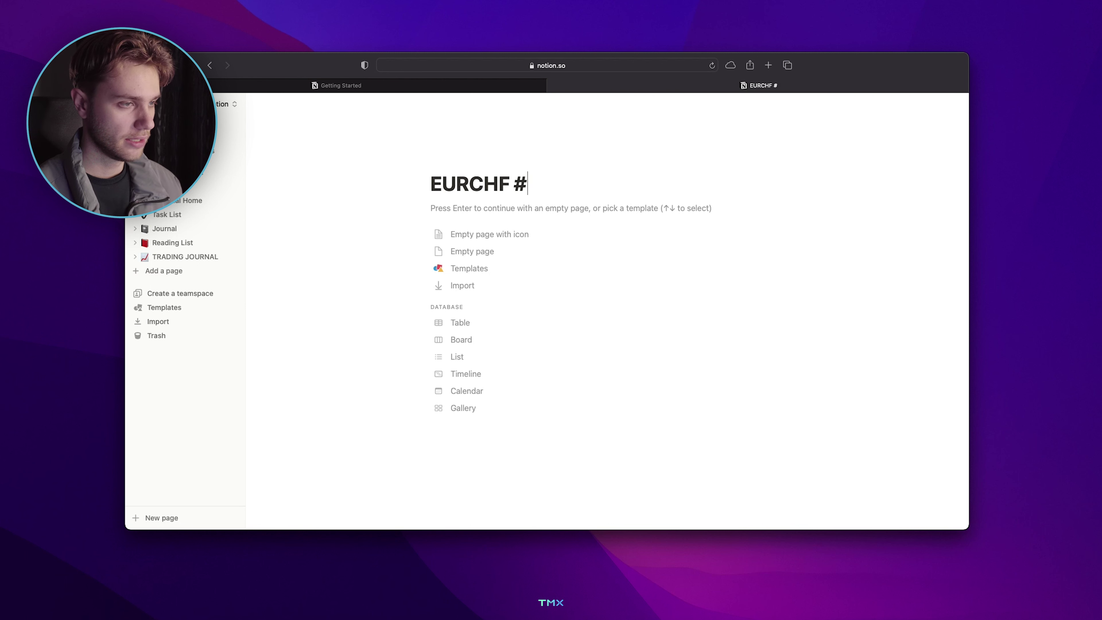
type("1")
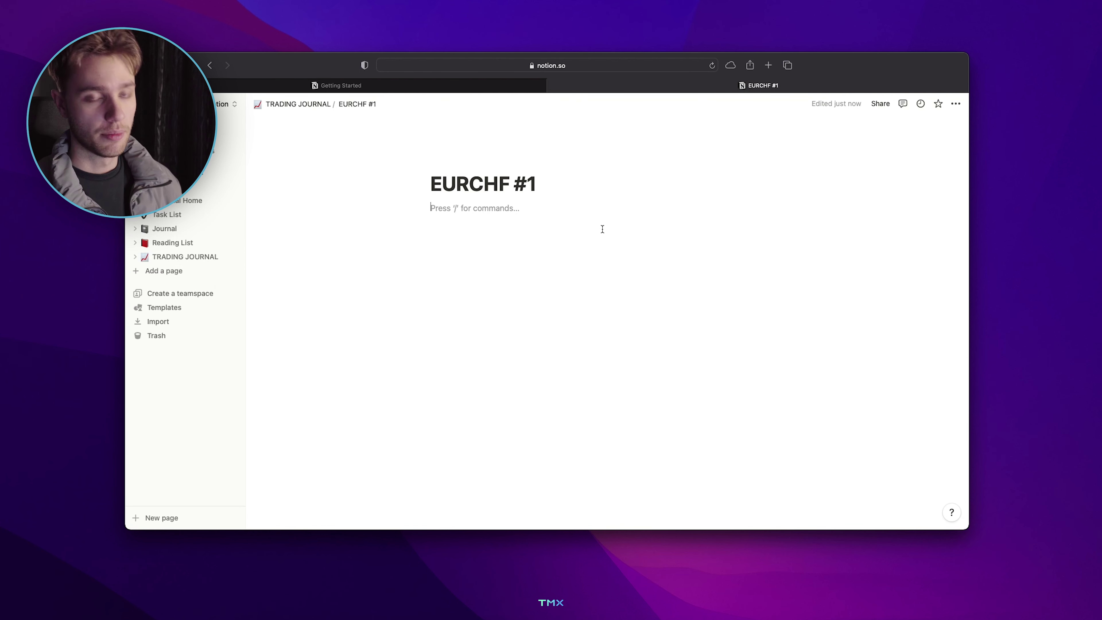
- Write "Today I took a trade on EURCHF which im still in, and is currently floating around 1.5R" under the sub-page title
type("TODAY")
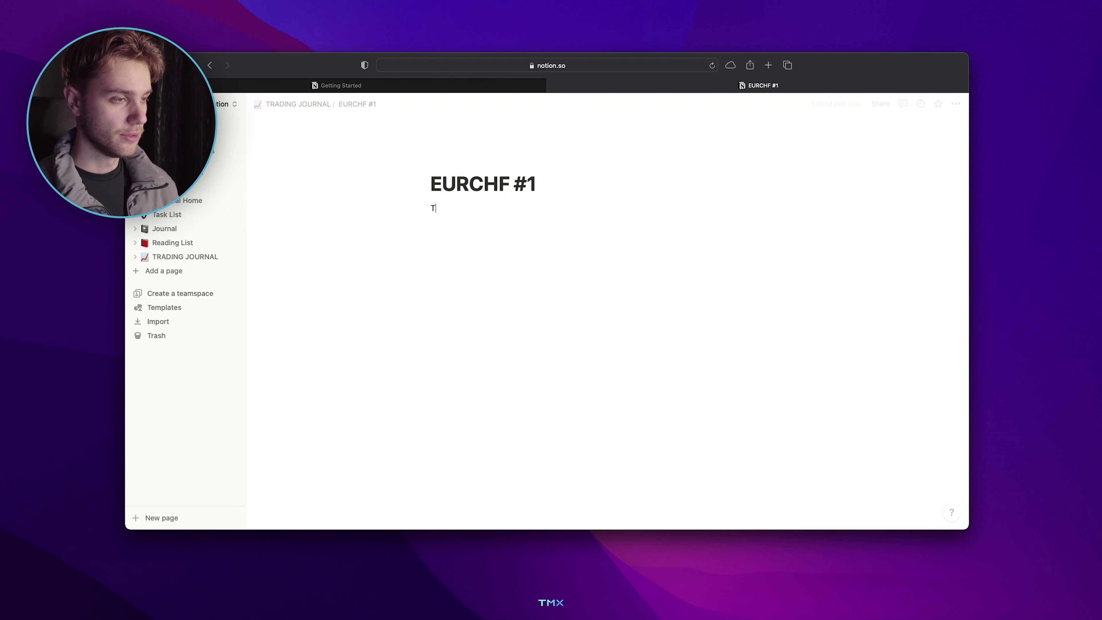
key("BackSpace")
key("BackSpace")
key("BackSpace")
type("oda")
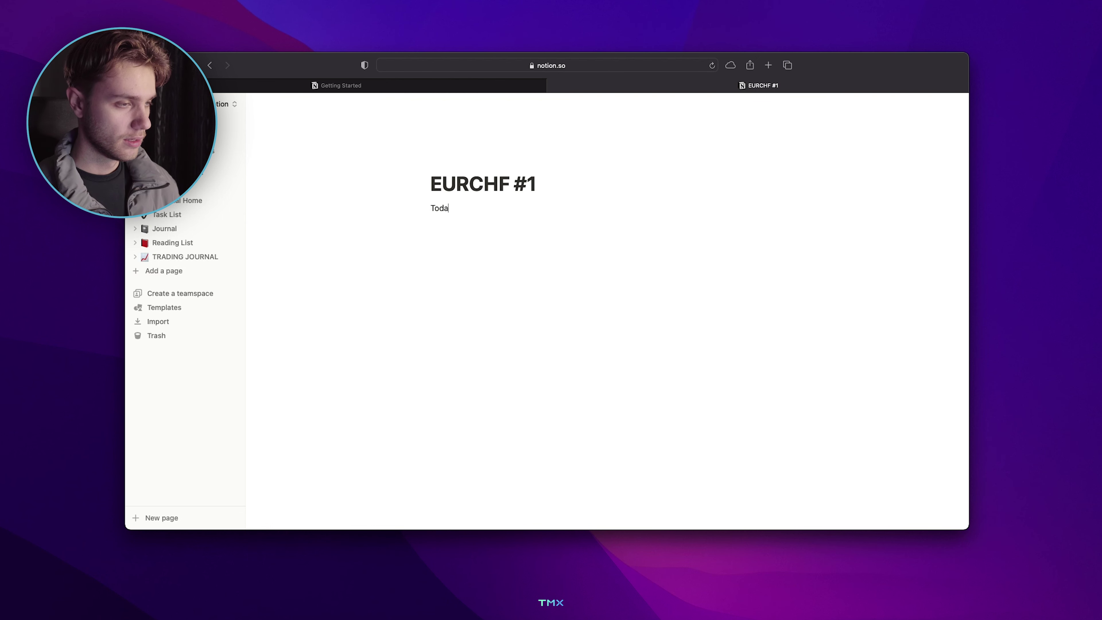
type("y I to")
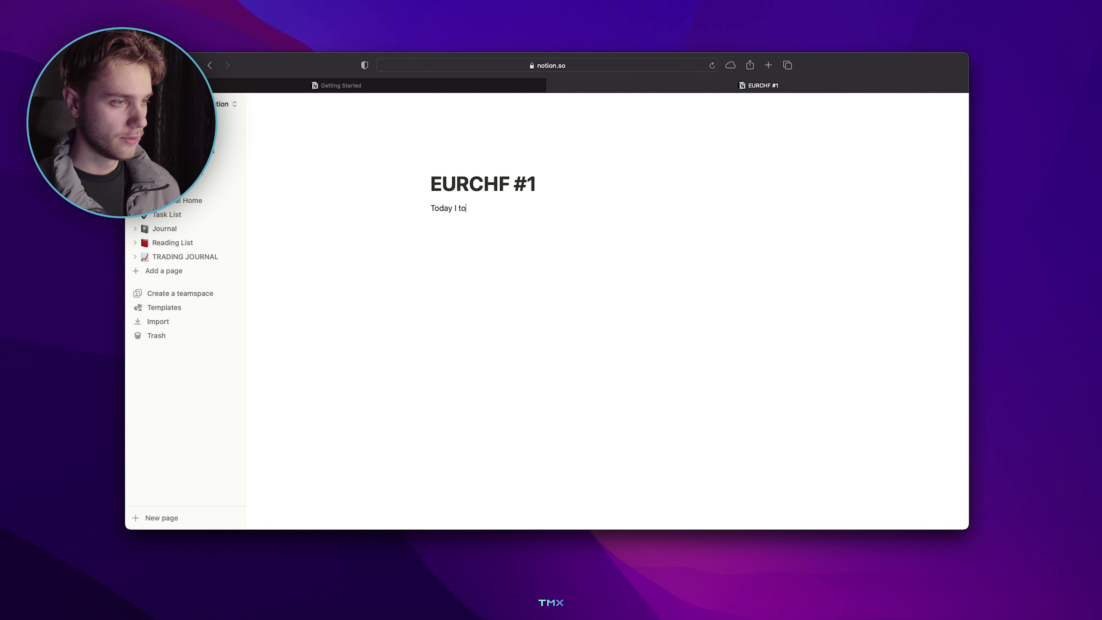
type("ok a trade on ")
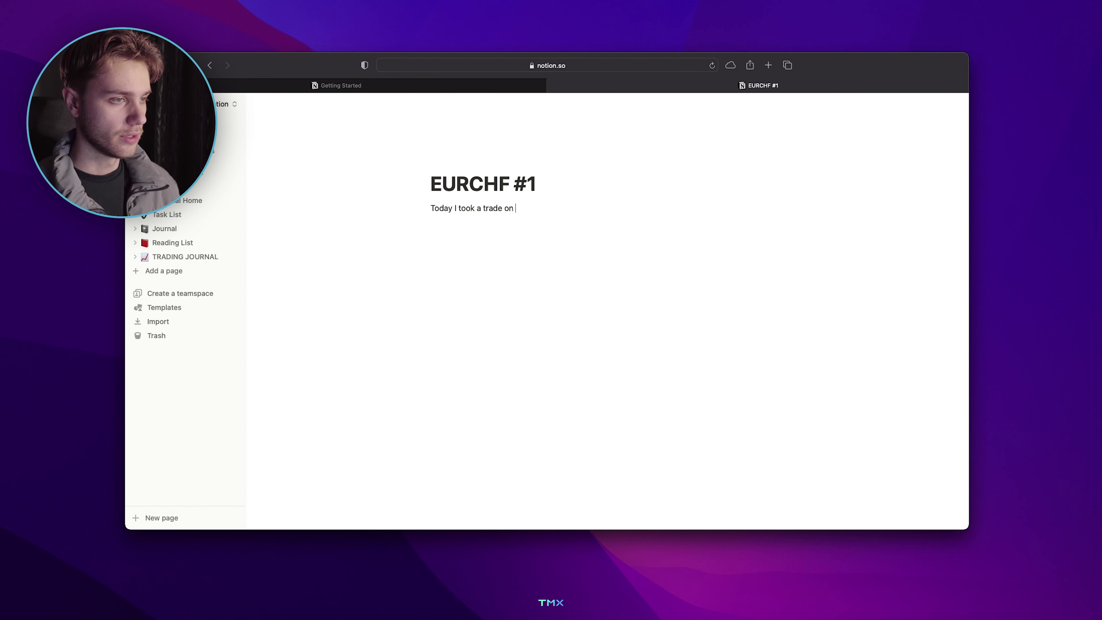
type("EURCHF which ")
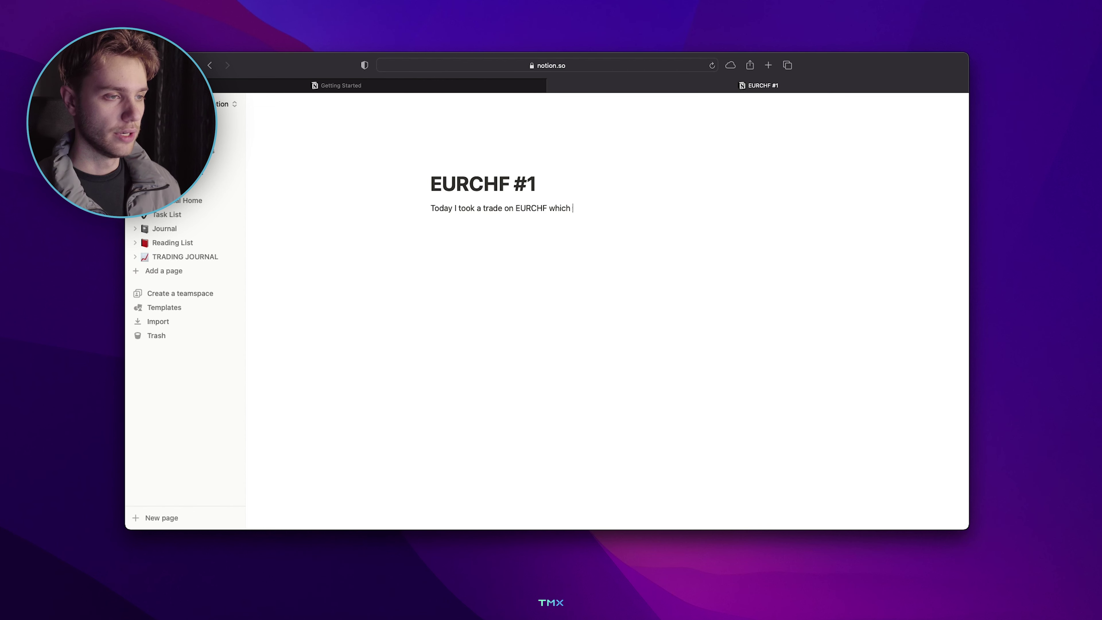
type("im still in, and ")
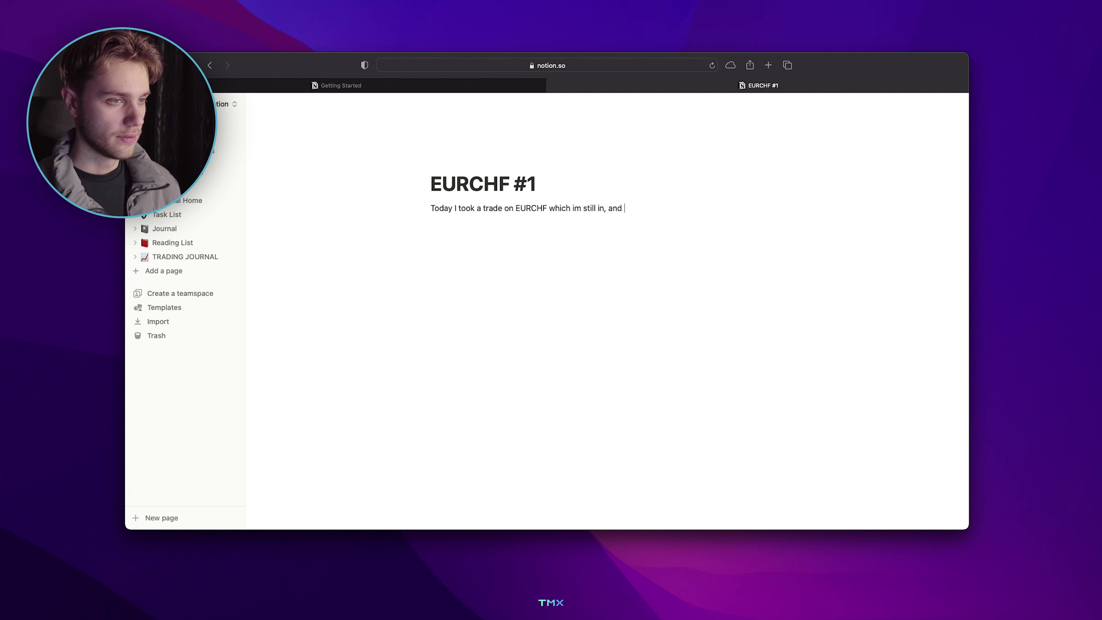
type("is currently floating")
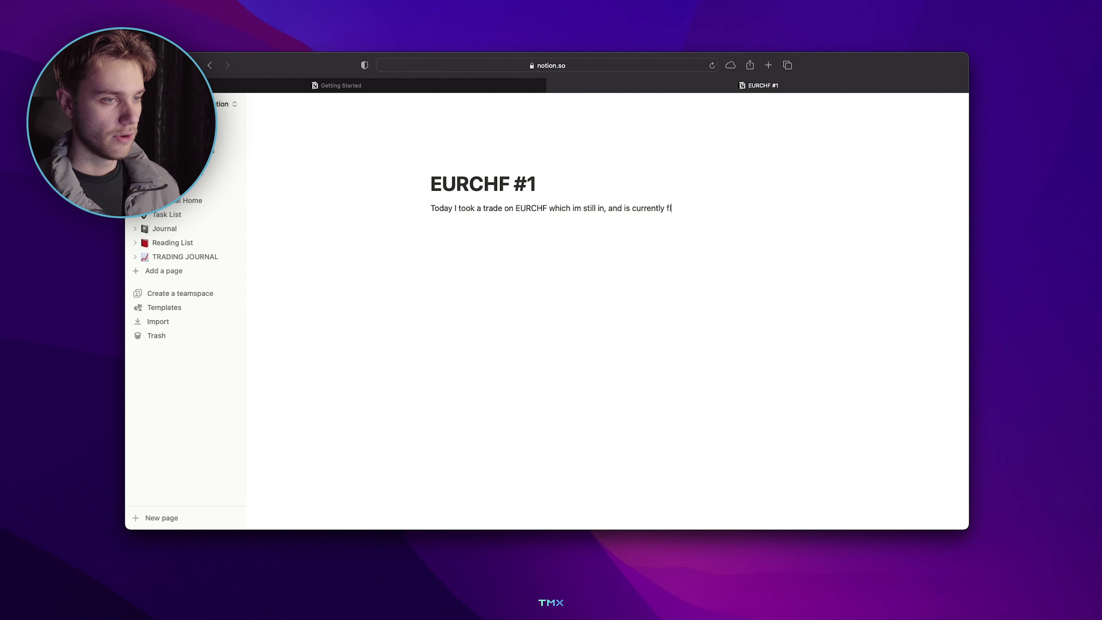
type(" around")
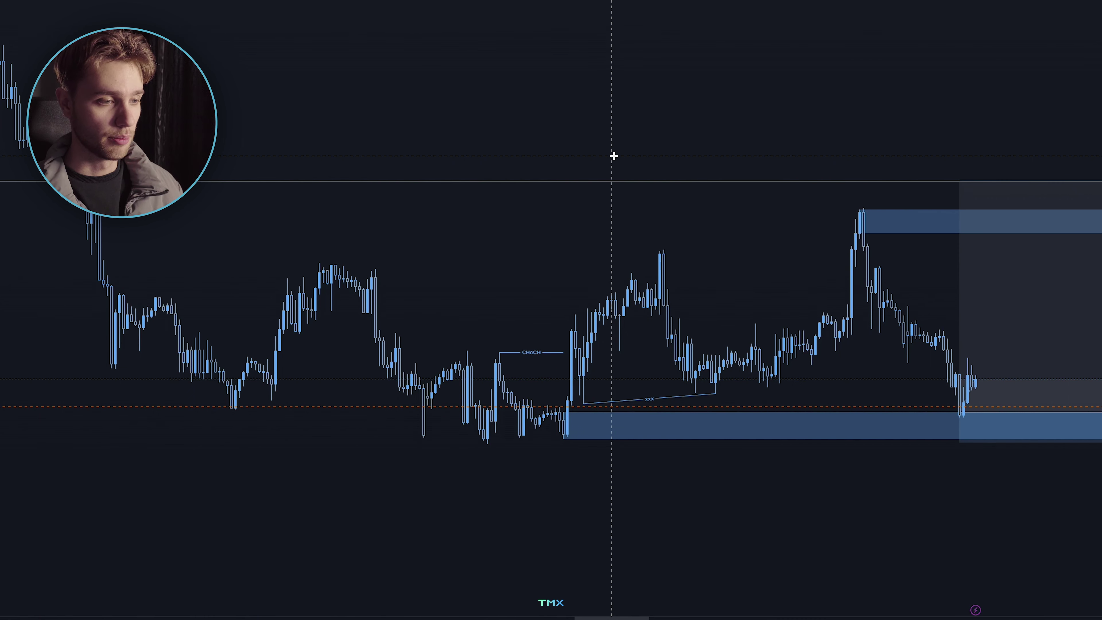
- Take a snapshot of the EURCHF chart in TradingView and paste the image below the trade description in Notion
key("alt+s")
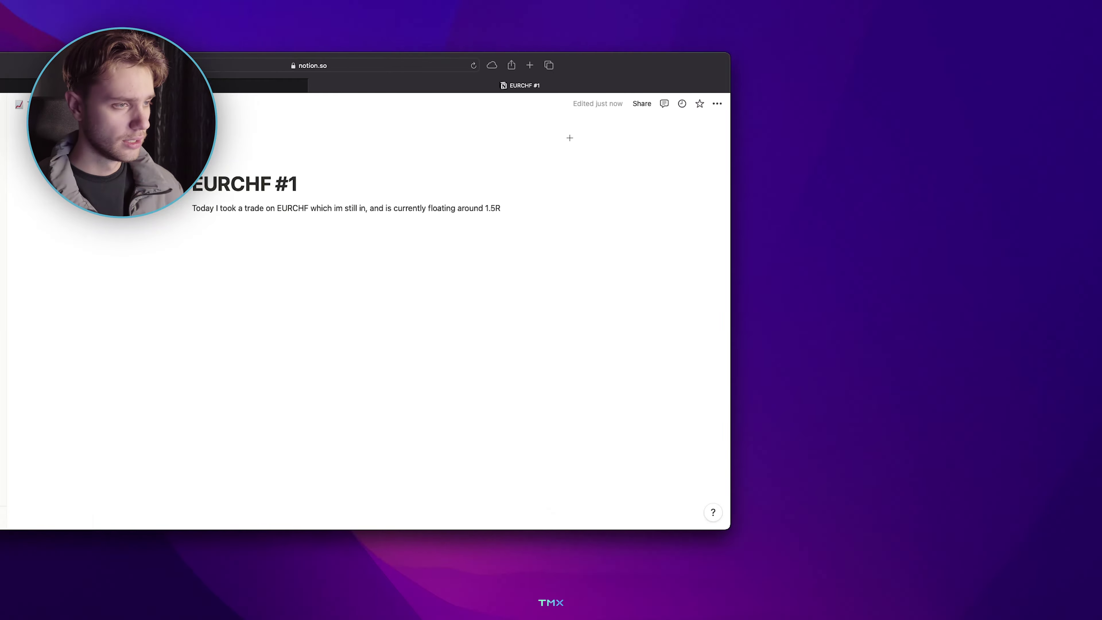
key("super+v")
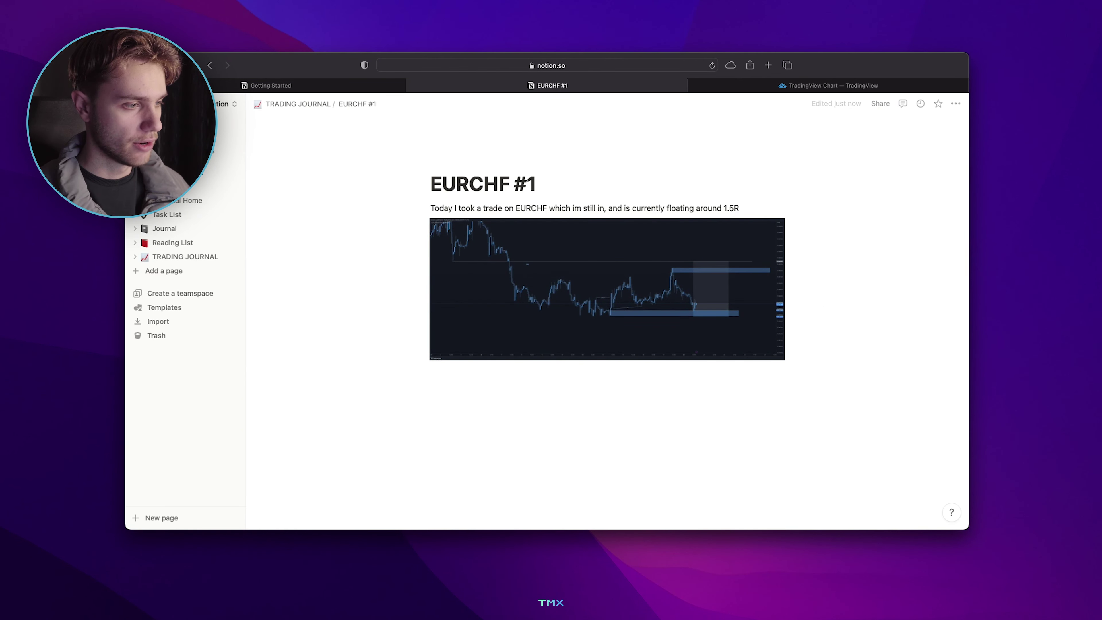
- Below the chart image, write "CONFLUENCES:" and the line "#1: This trade was taken during the between the London and New York session"
left_click(542, 387)
key("Return")
type("CONFLUENCES:")
key("Return")
type("#1")
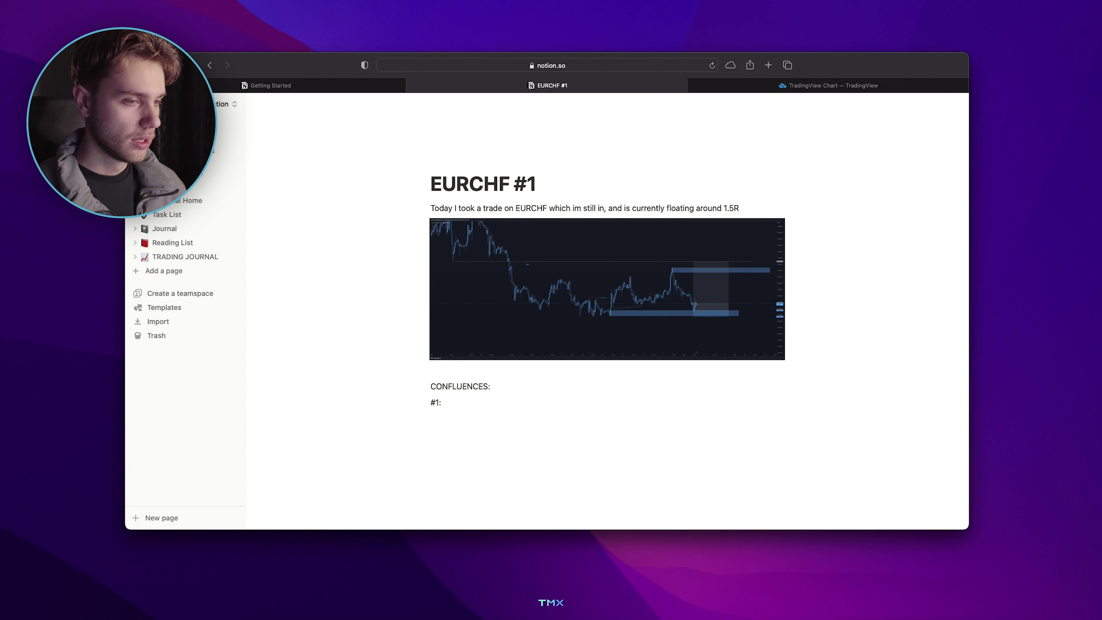
type(": This tra")
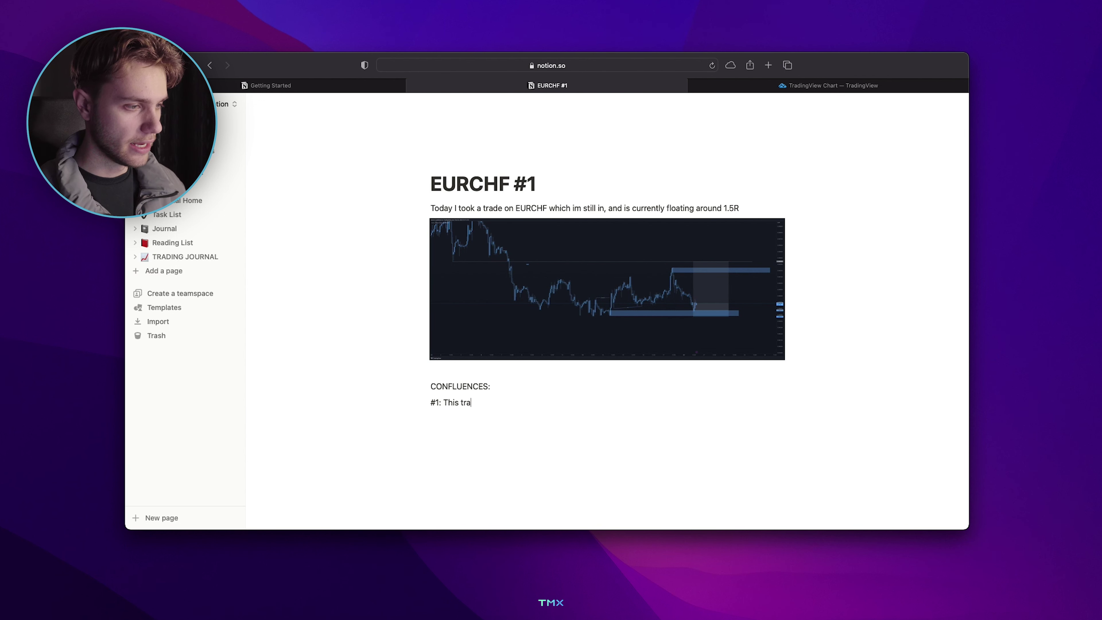
type("de was taken during the between London and New York session")
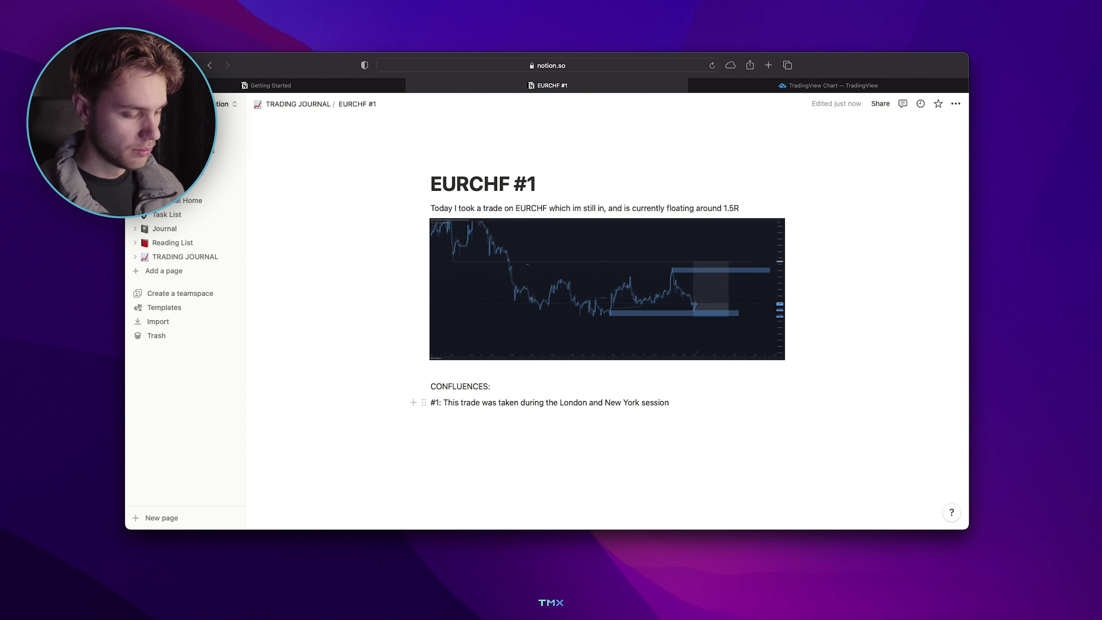
left_click(560, 402)
type("between the")
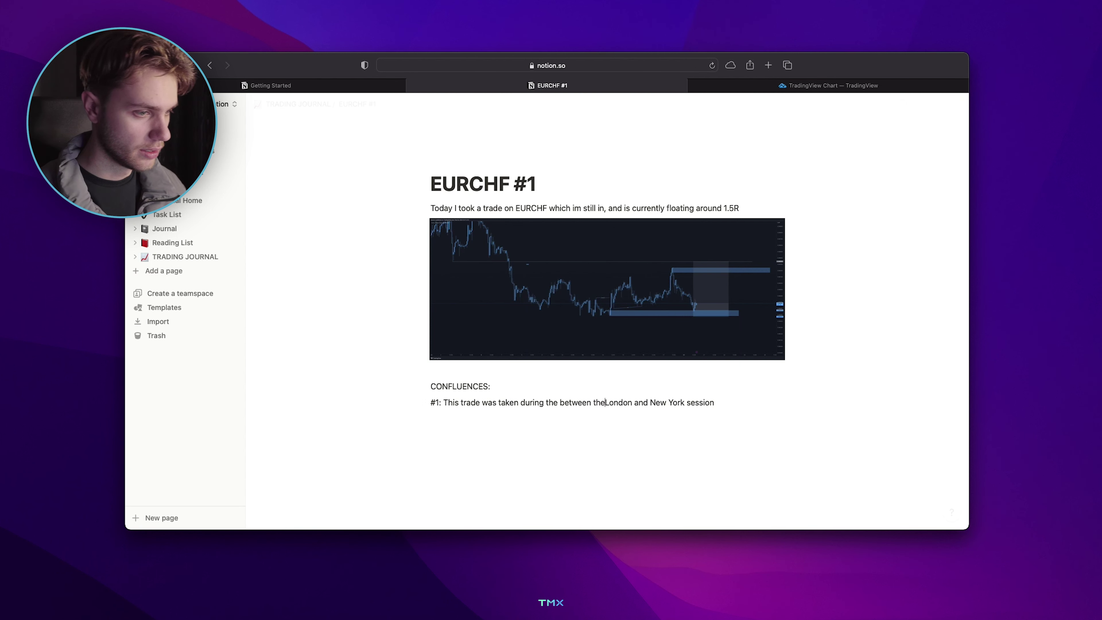
- End line #1 with a period and add "#2 We had equal lows above a orderblock which created liquidity for us to place our entry from."
left_click(763, 396)
key("Return")
type("#2")
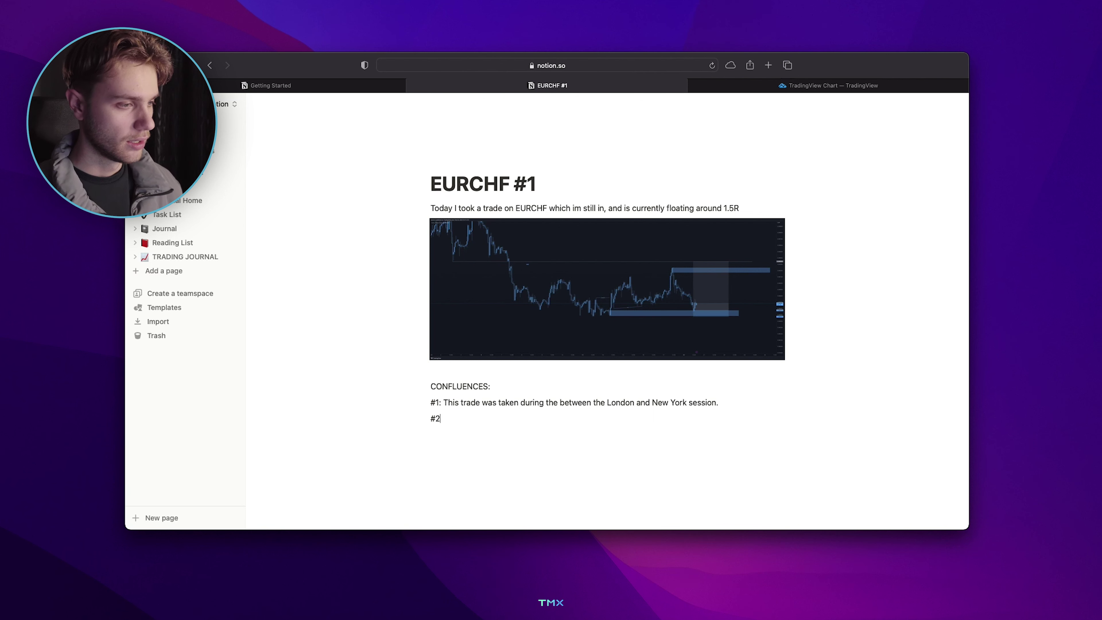
type(" We had equal l")
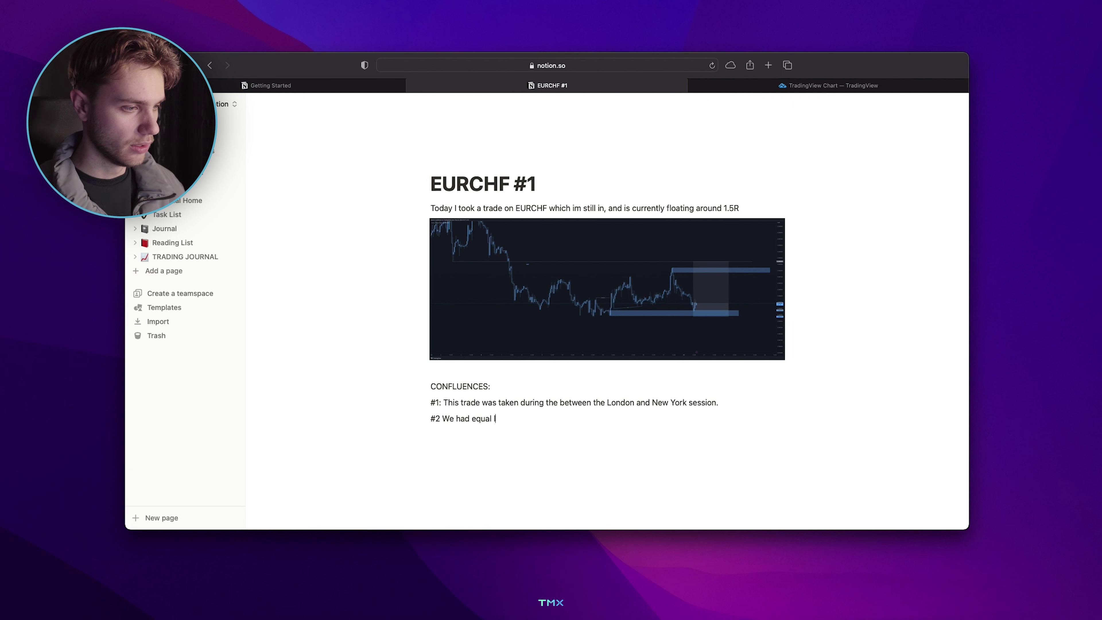
type("ows above a ")
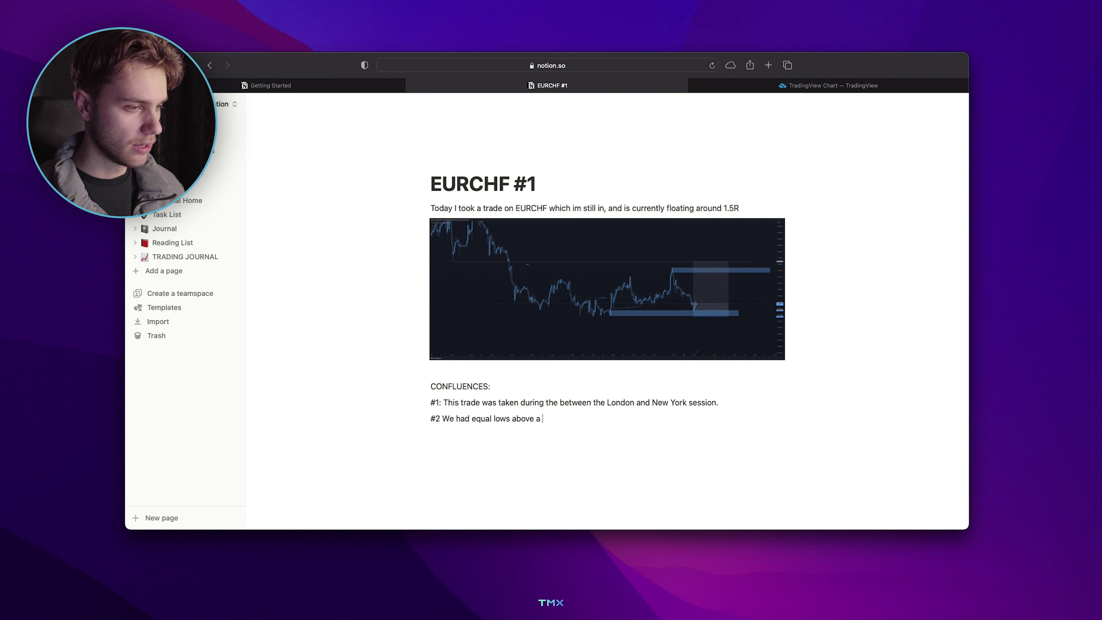
type("orderbl")
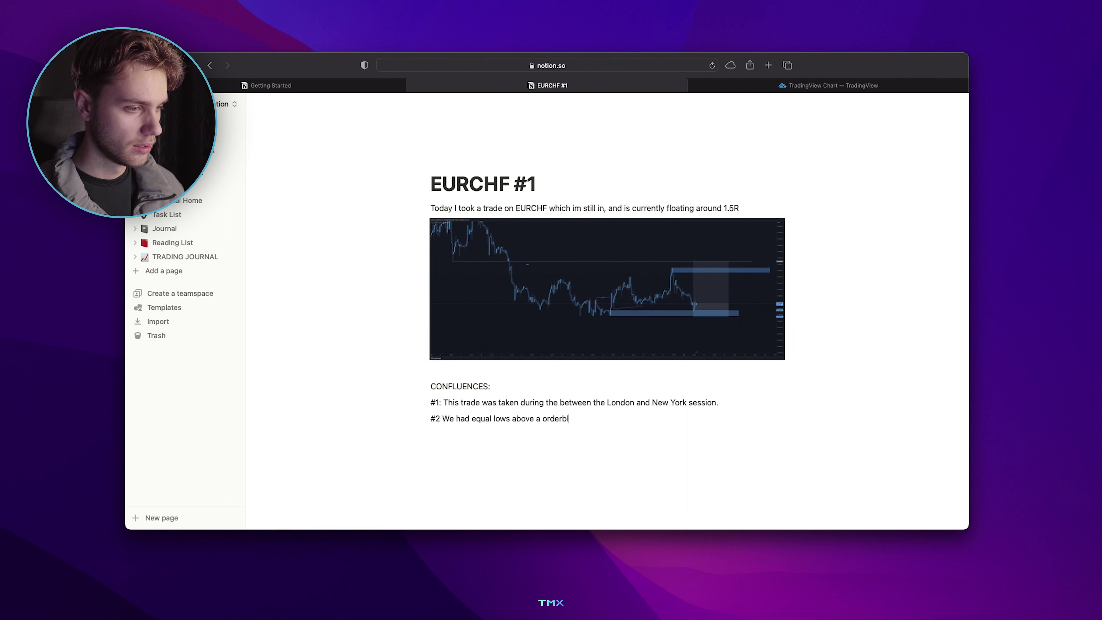
type("ock which")
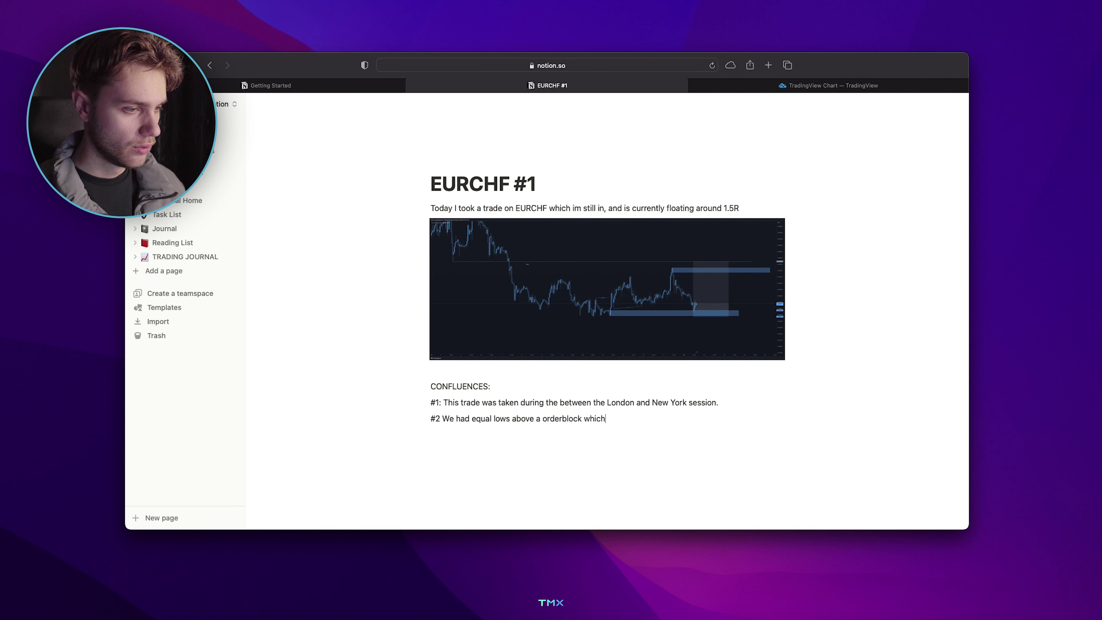
type(" created liquidity for")
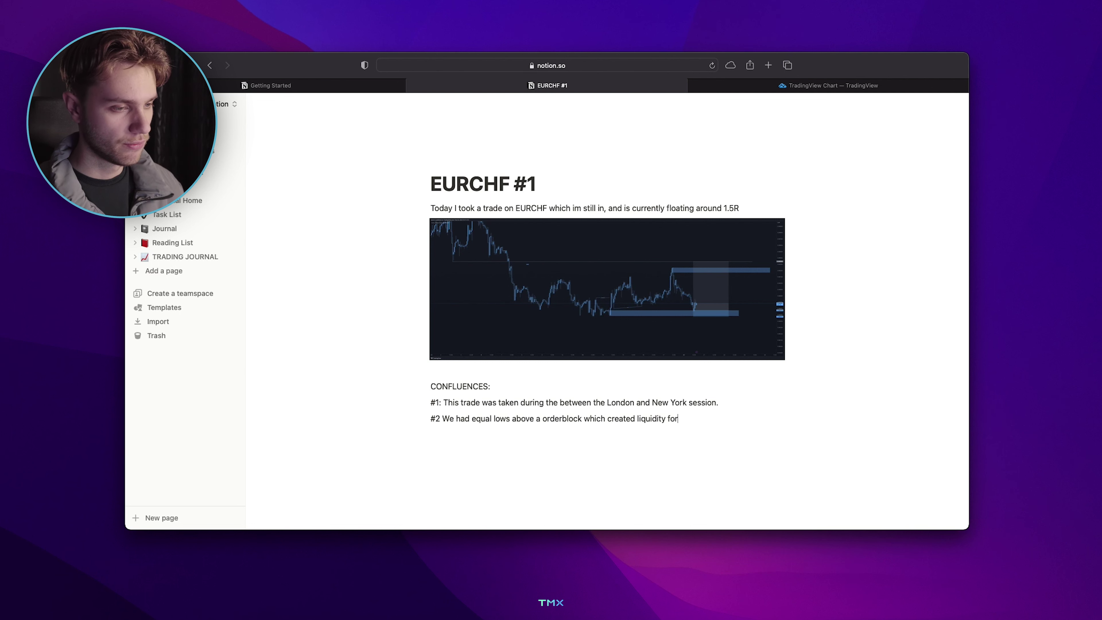
type(" us ")
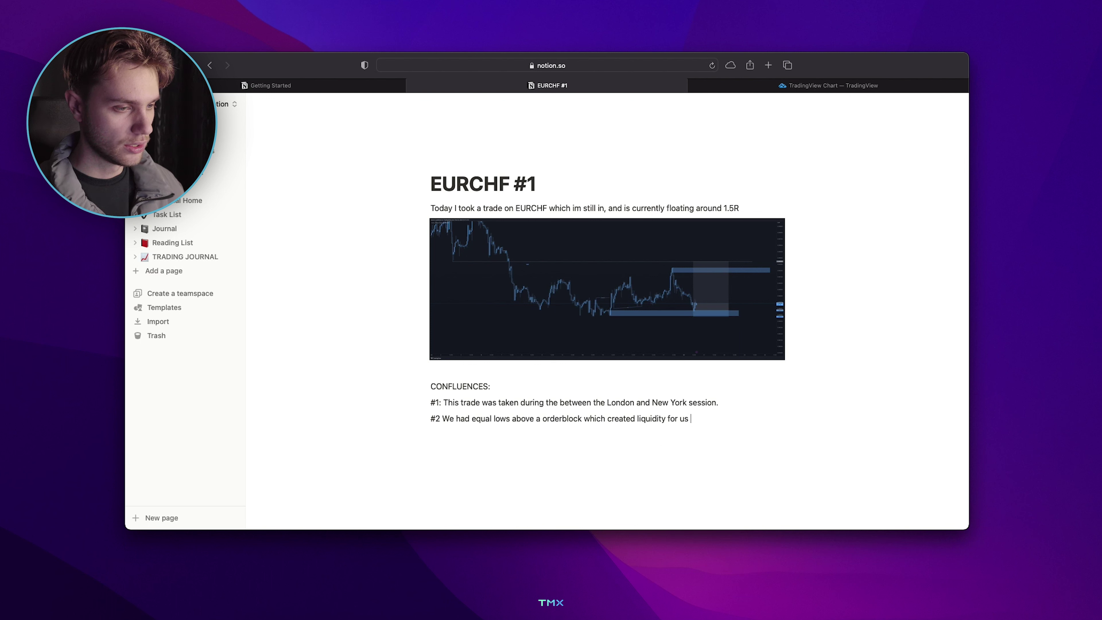
type("to place our ")
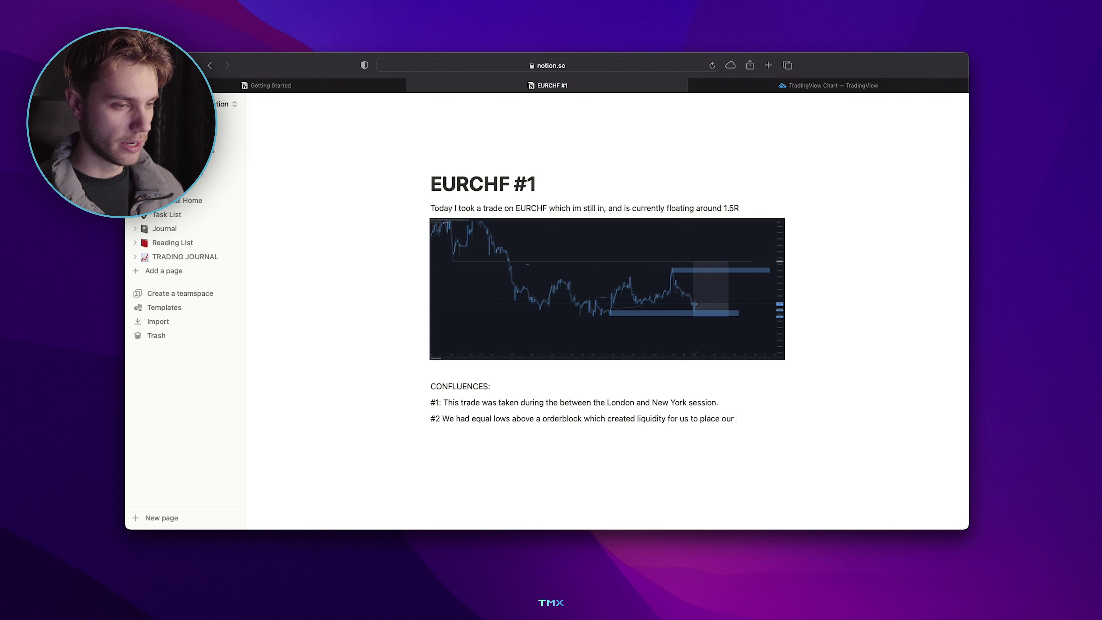
type("entry from.")
key("Return")
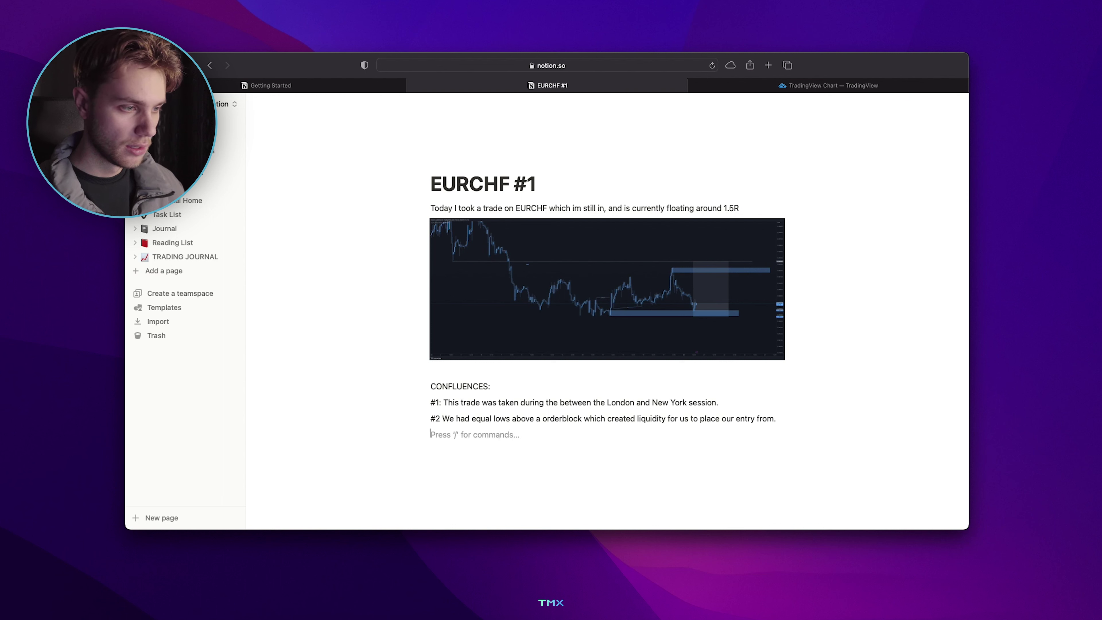
- Add the third confluence line "#3 We have a supply at the top with imbalance above."
type("#")
key("BackSpace")
type("#1")
type(":")
key("BackSpace")
type("3 We have")
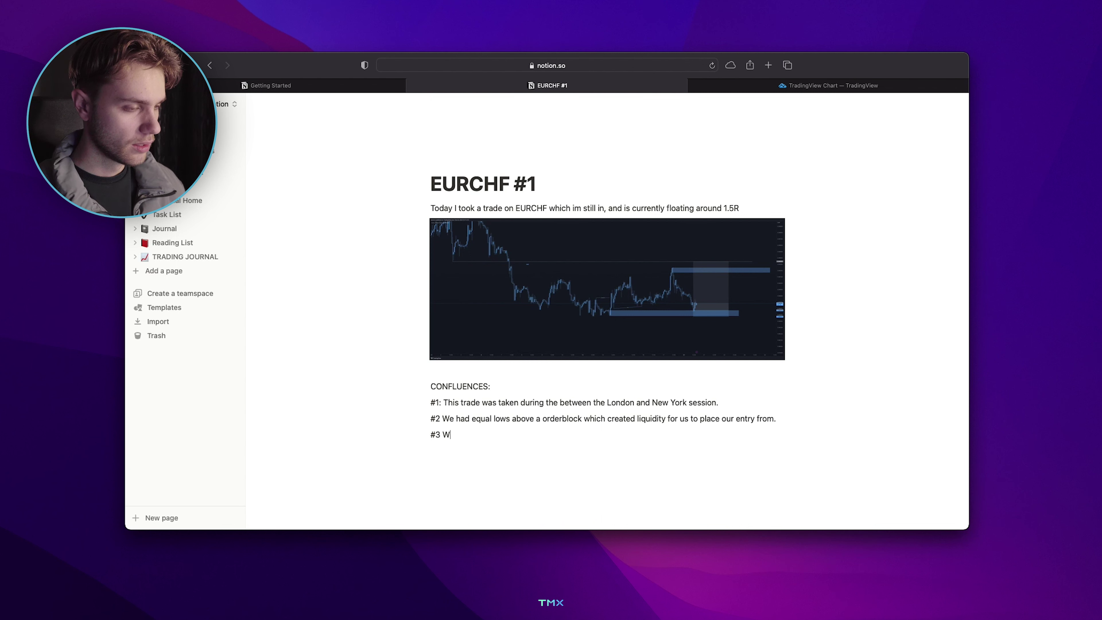
type("a supply at the top")
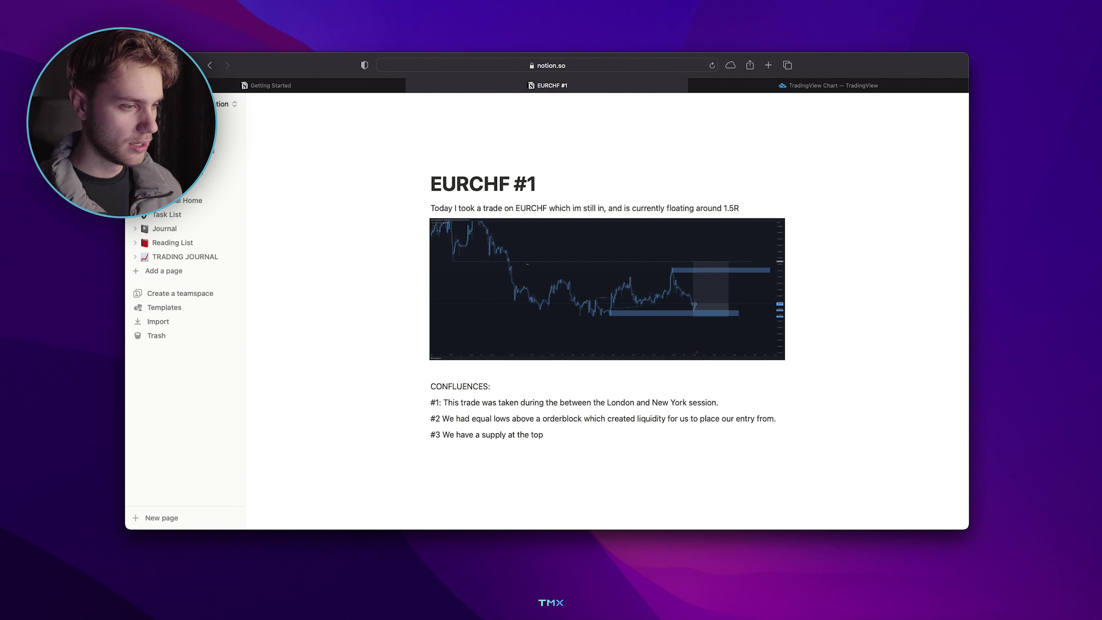
type(" with imbalance above.")
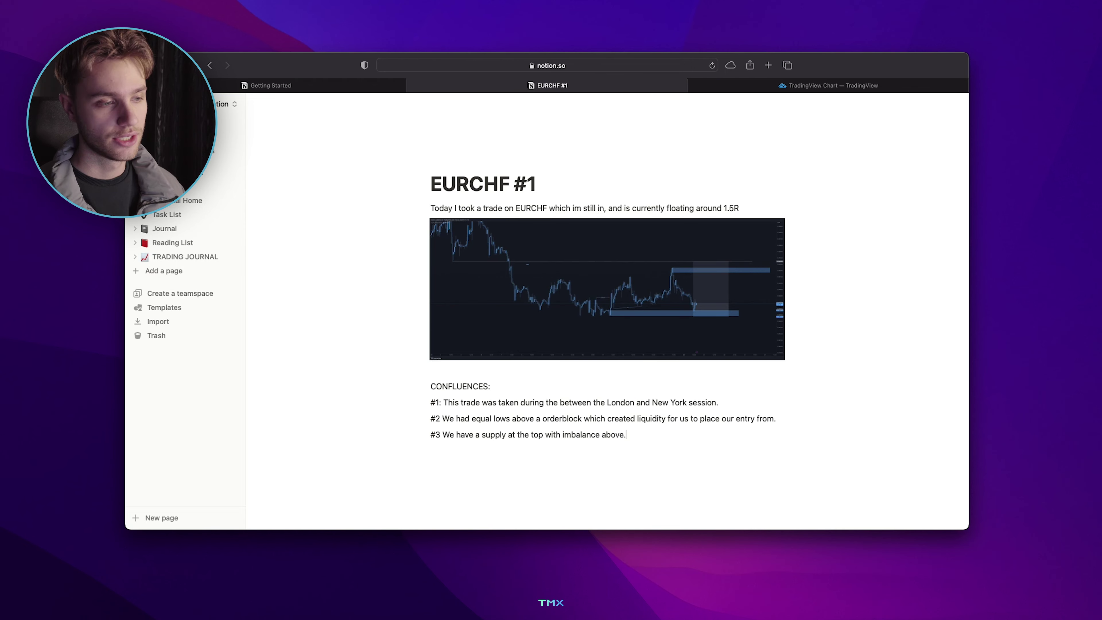
- Below the confluences, add "EMOTIONS:" and begin its paragraph with "I didn't like how the previous 1h candle was going against me"
key("Return")
key("Return")
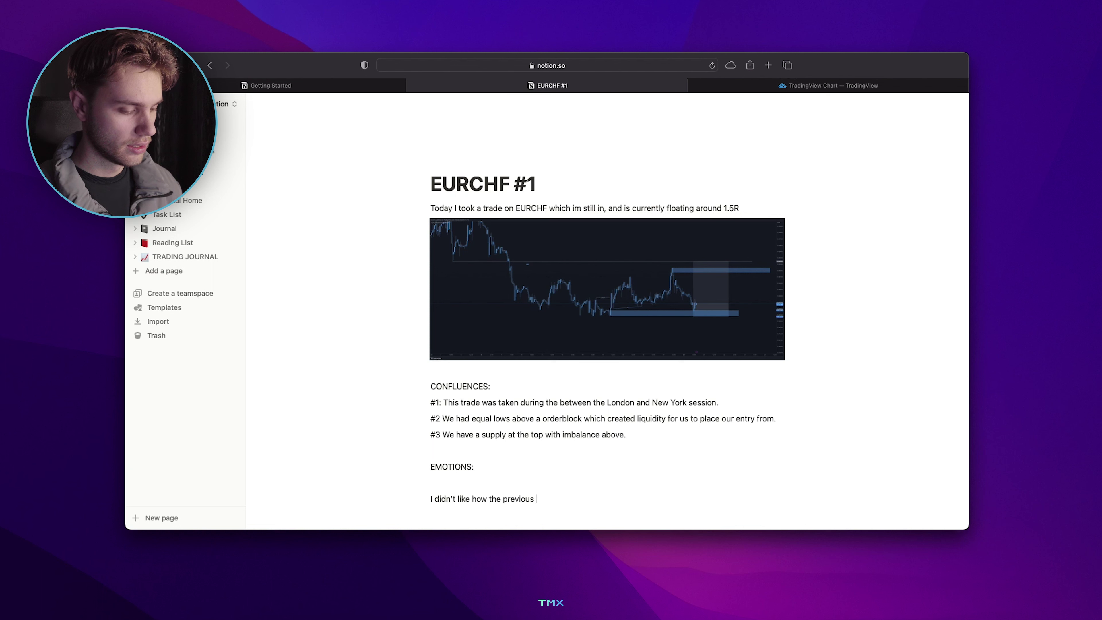
type("1h candle wa")
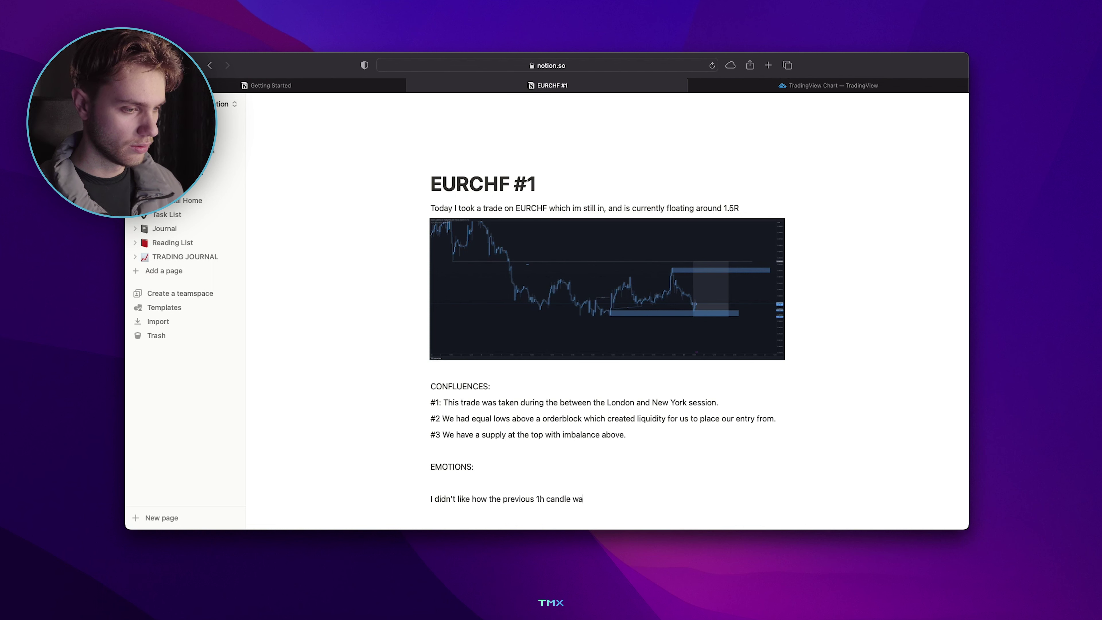
type("s going against me")
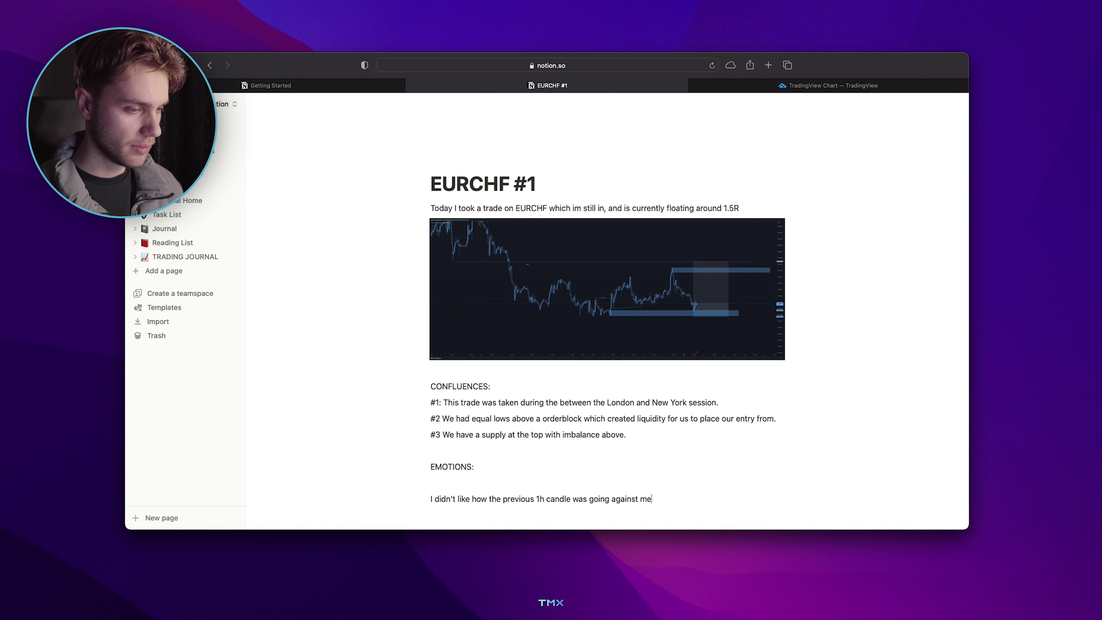
- Complete the emotions sentence with ", but I still stayed in the trade and didn't set it risk free yet."
type(", but I still ")
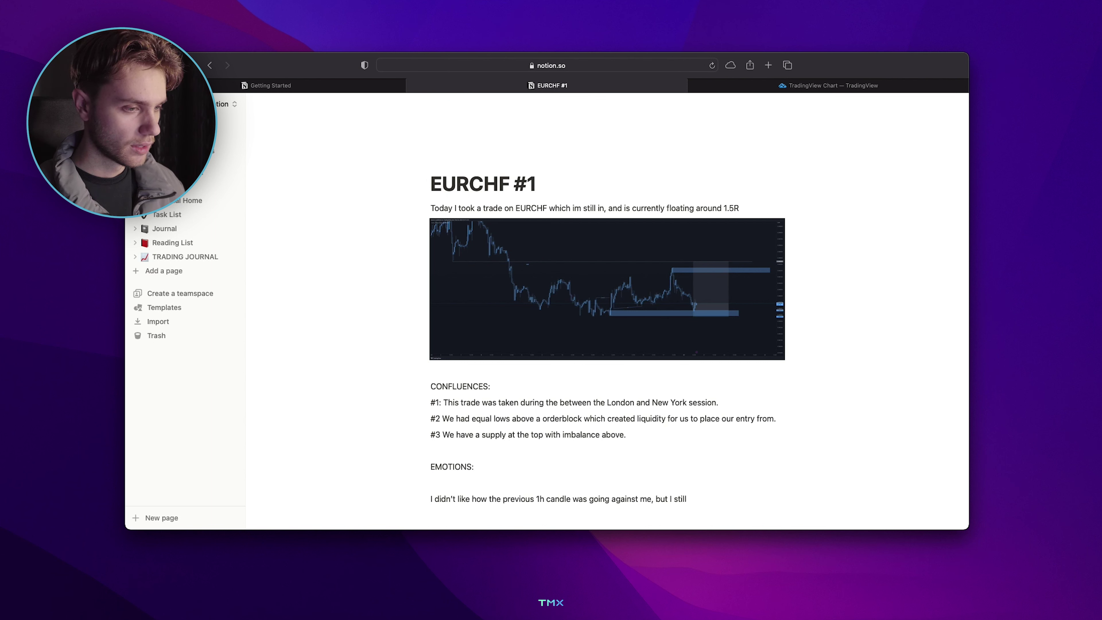
type("stayed in ")
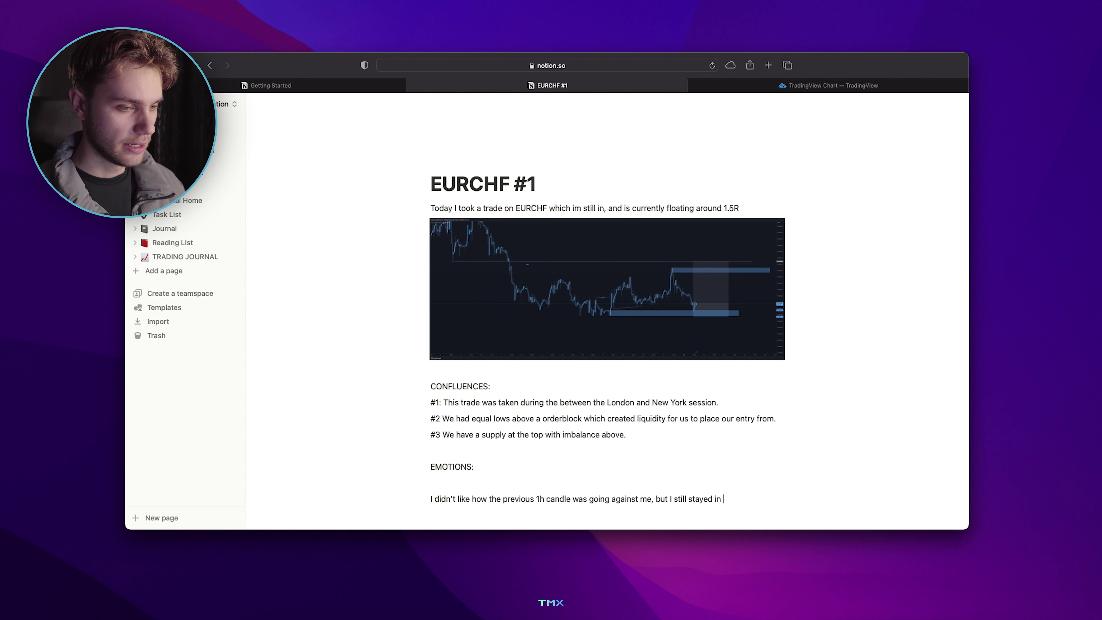
type("the trade and did'")
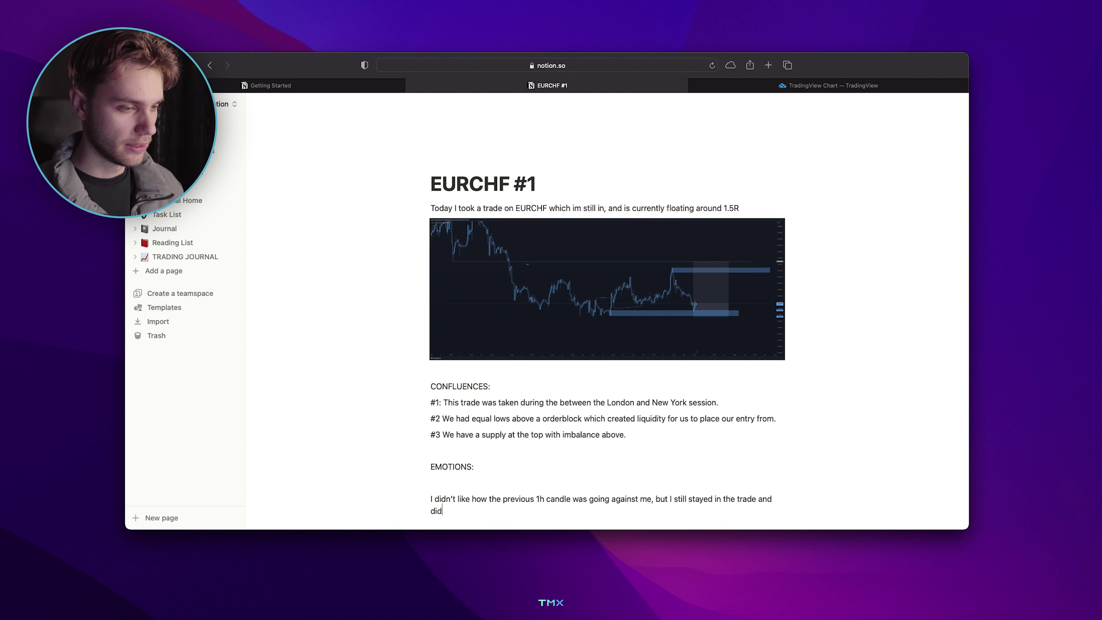
key("BackSpace")
type("n't set ")
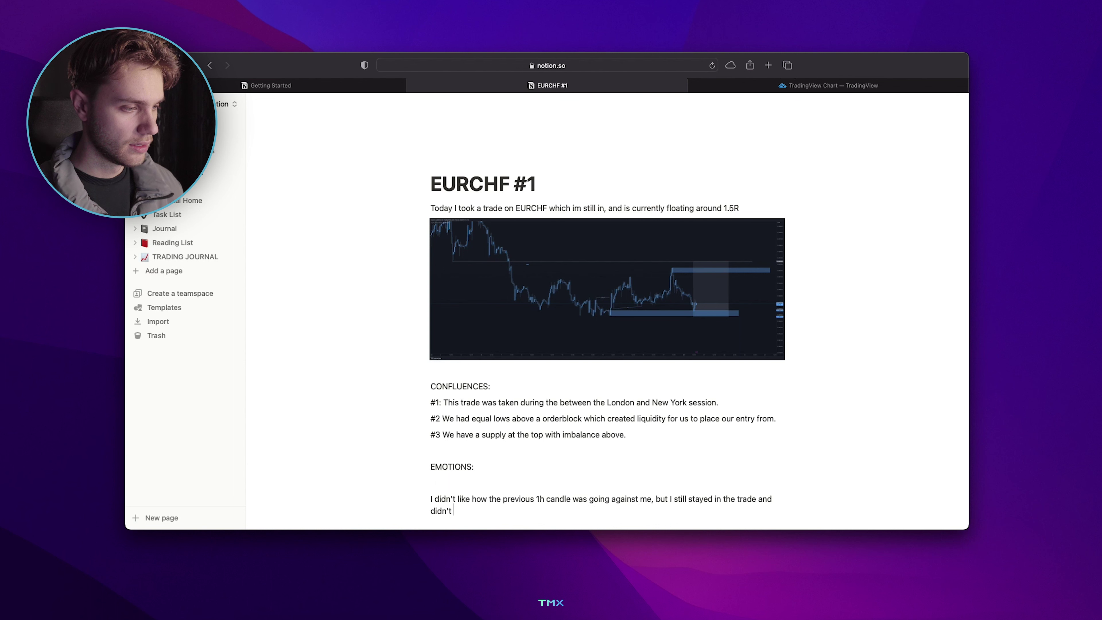
type("it risk free")
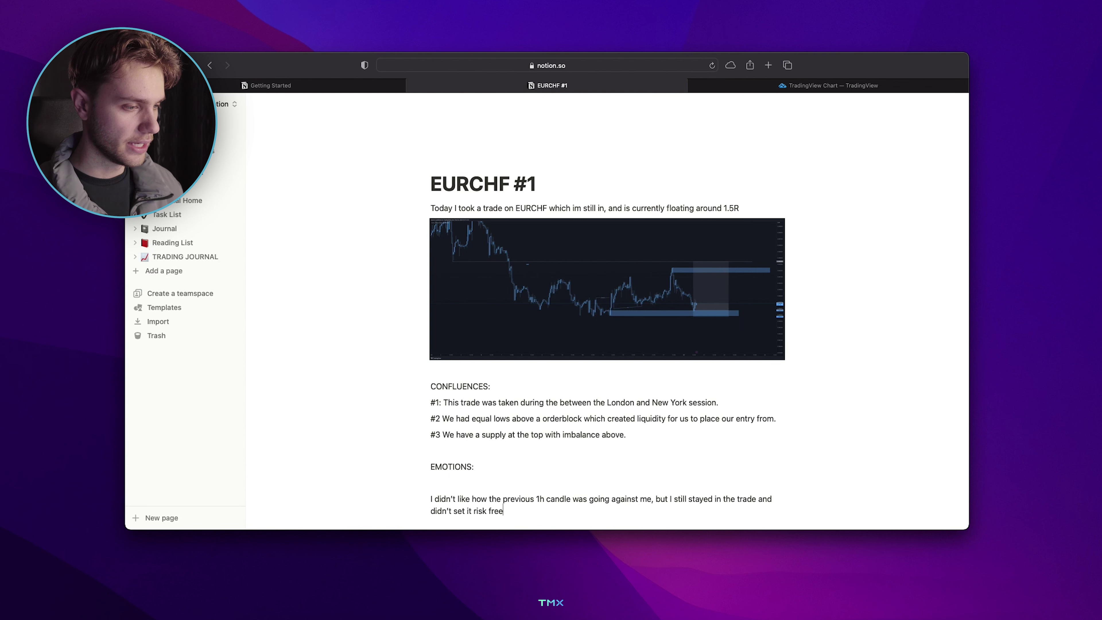
type(" yet.")
- Start a new text line below the emotions paragraph, leaving a blank line between them
scroll(503, 177, "down", 1)
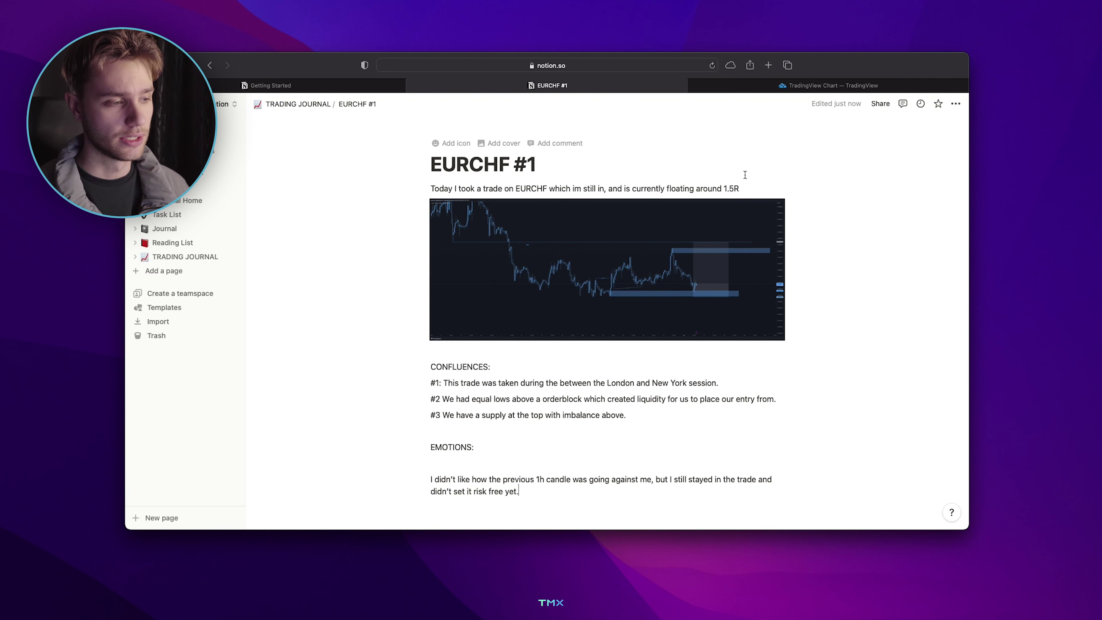
left_click(539, 499)
key("Return")
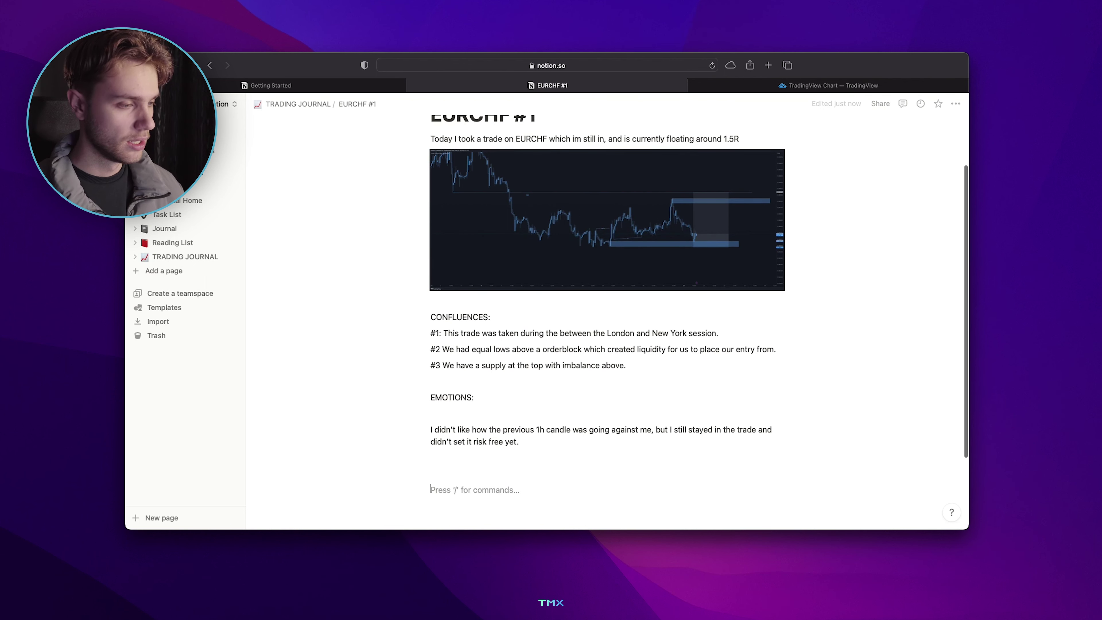